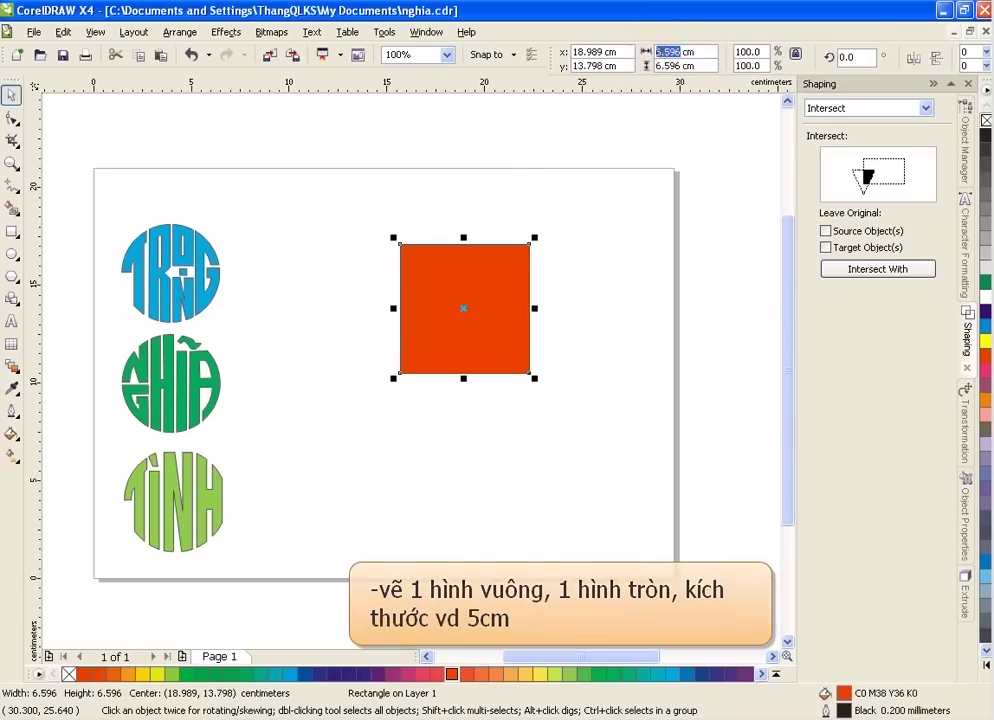
Resize the red square to 5 cm, then lock it near the top edge of the page
text(5)
key(Return)
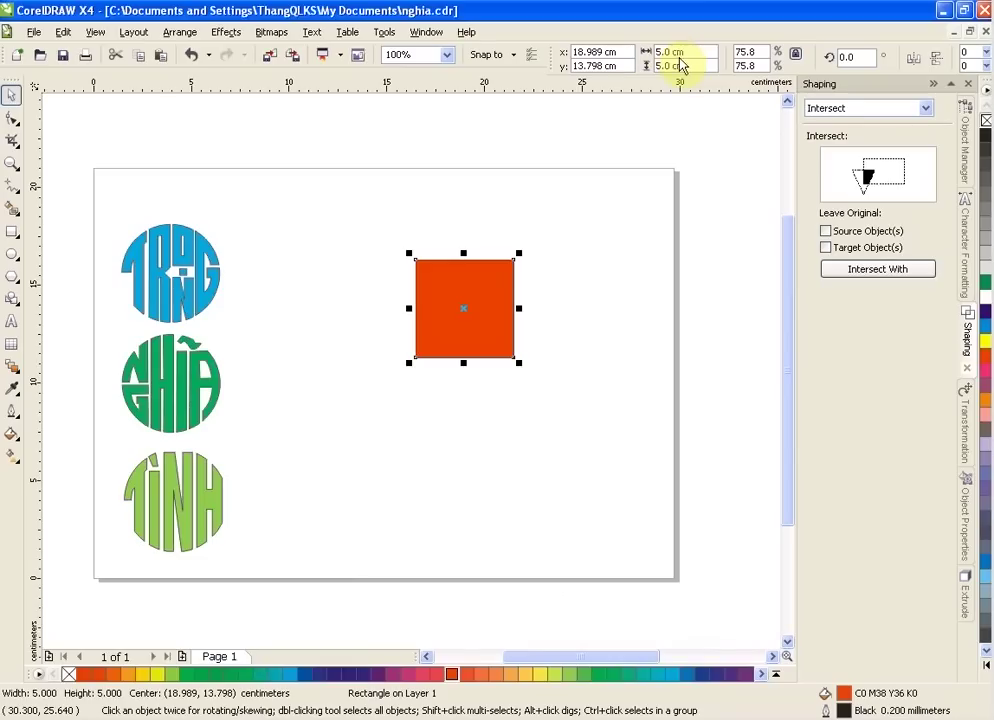
drag(453, 312, 473, 237)
right_click(478, 226)
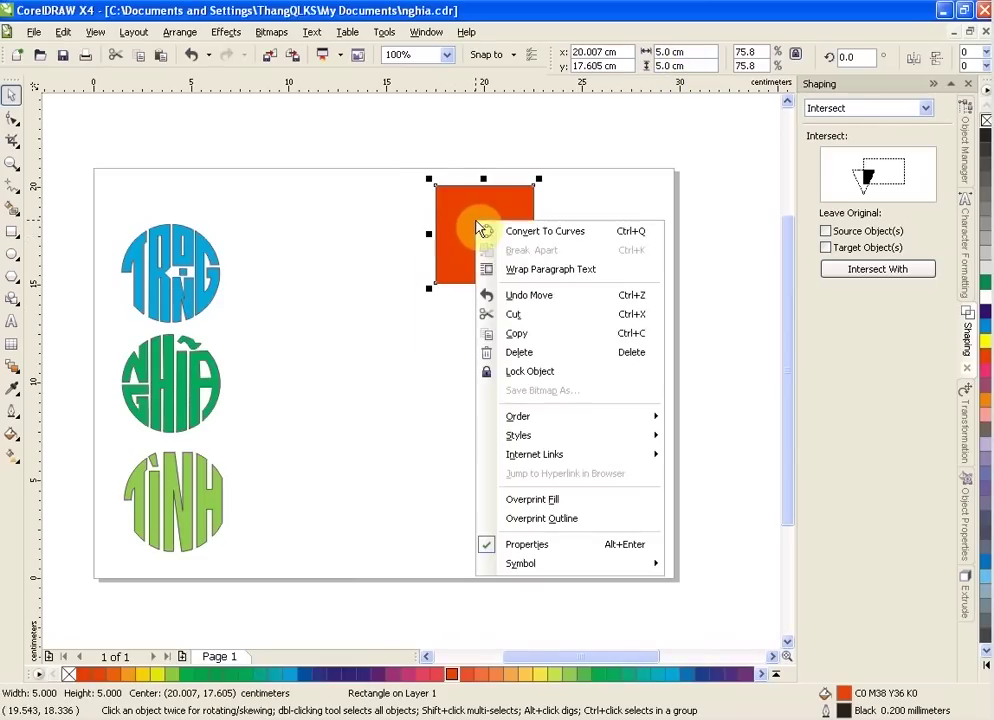
click(530, 373)
click(482, 340)
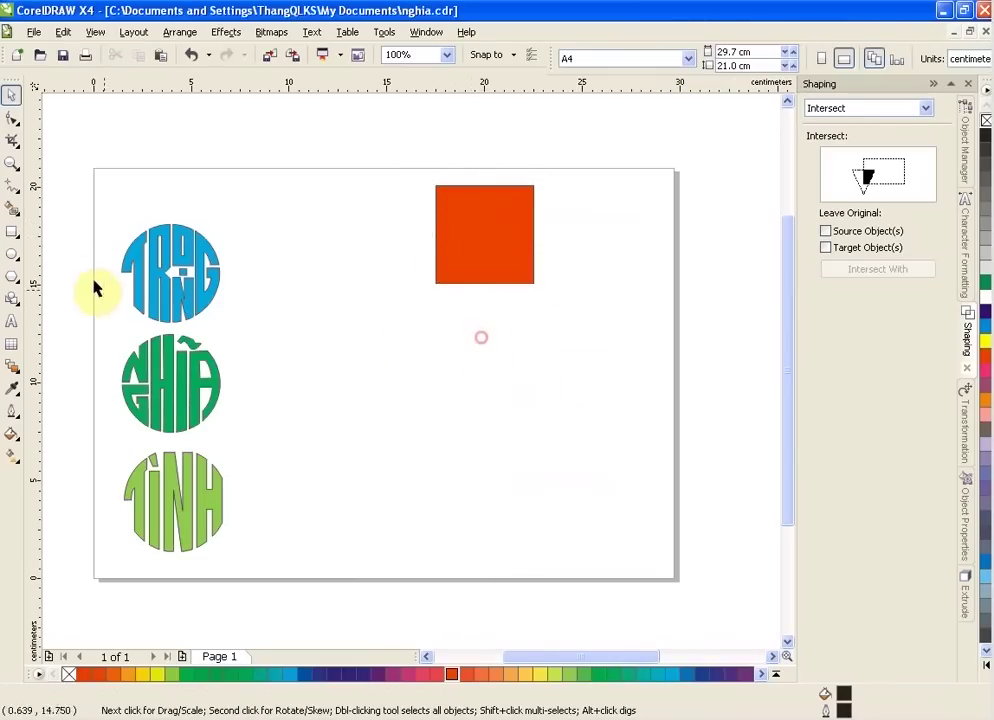
Draw a black circle 5 cm in diameter and place it to the right of the red square
click(17, 258)
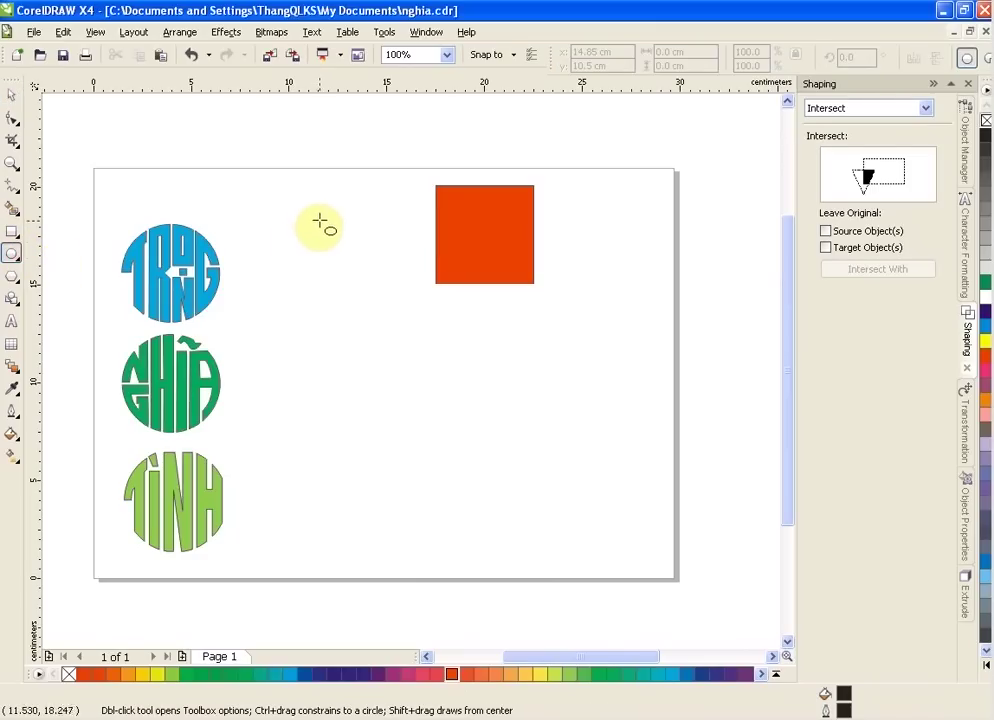
drag(315, 213, 413, 312)
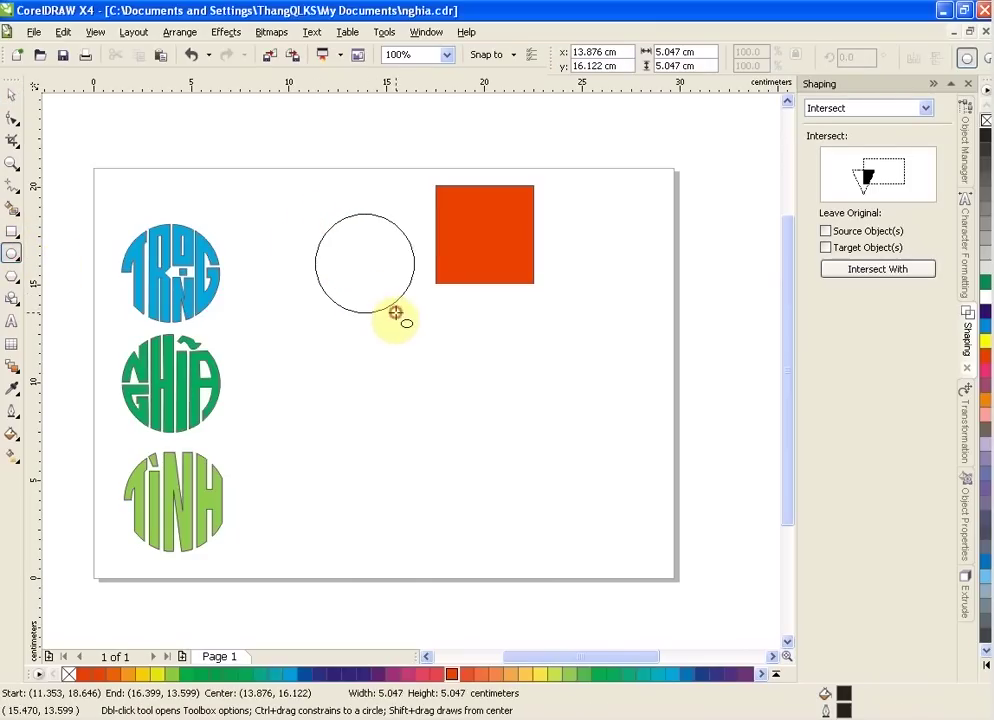
click(14, 97)
click(377, 262)
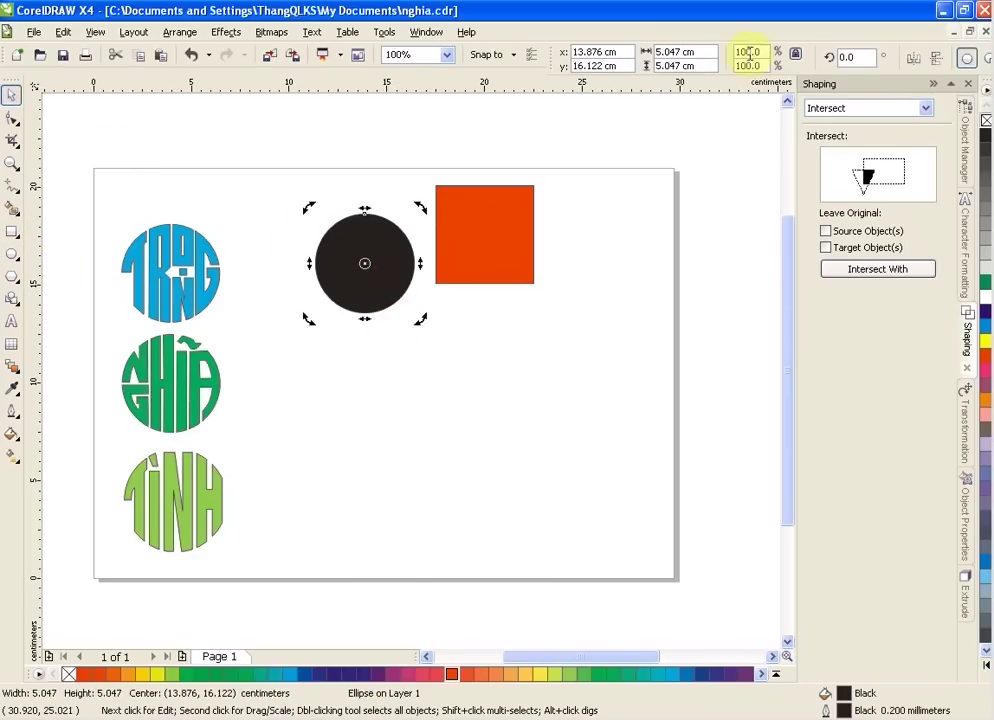
click(383, 242)
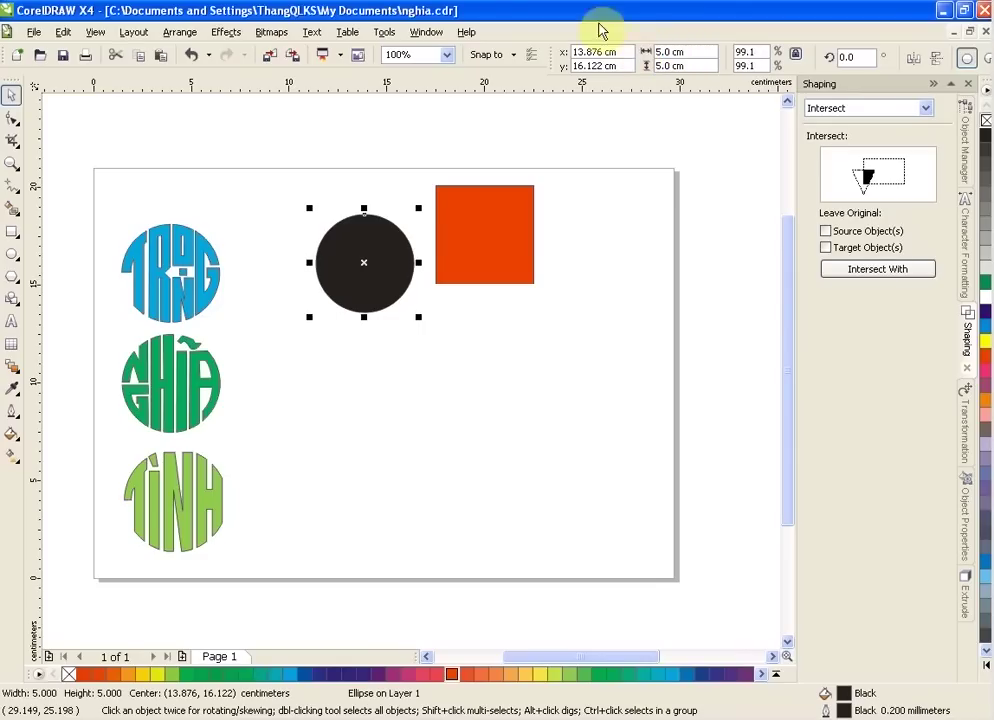
click(493, 399)
drag(370, 250, 607, 220)
Enter the word "Vẹn" in TCVN3 (ABC) encoding in a new text frame about 5.2 × 2.1 cm below the square
scroll(586, 371, up, 1)
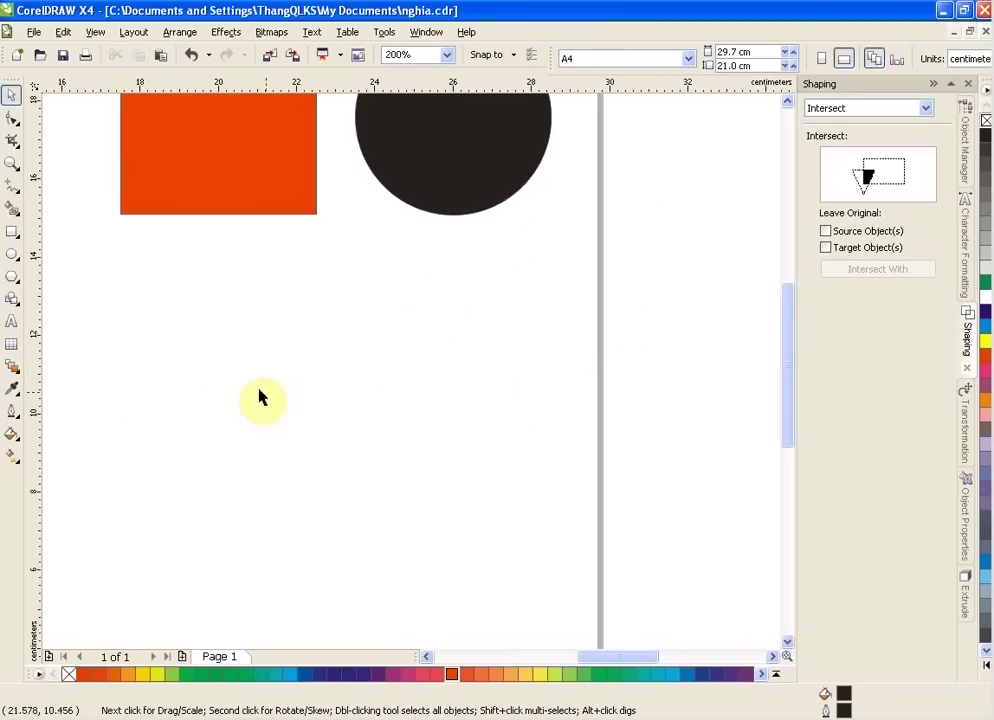
click(12, 321)
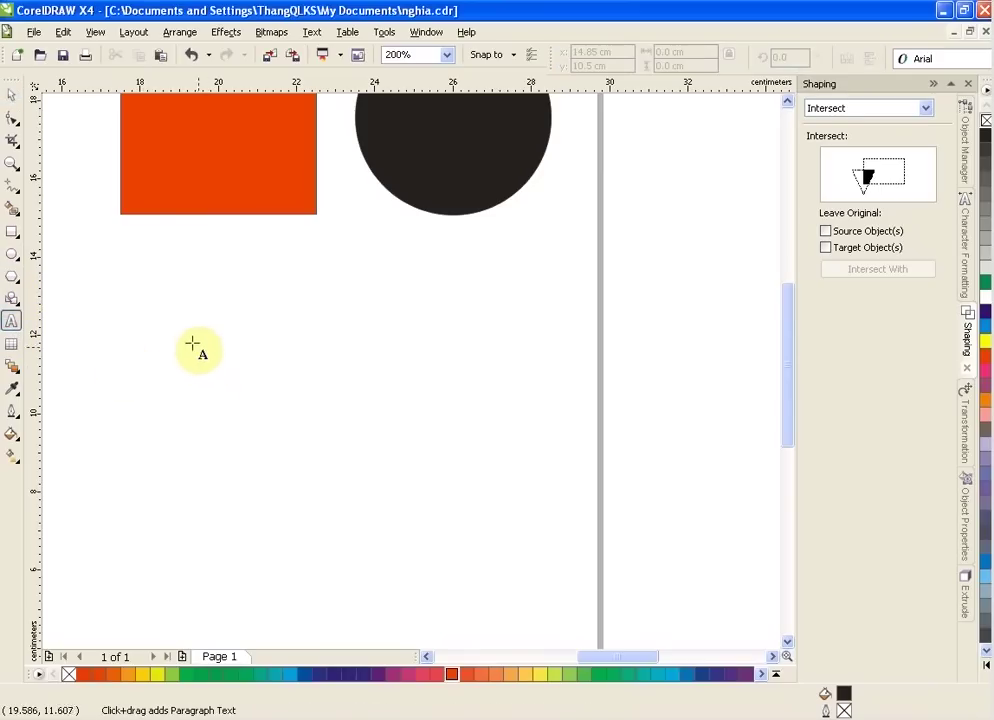
drag(183, 338, 385, 421)
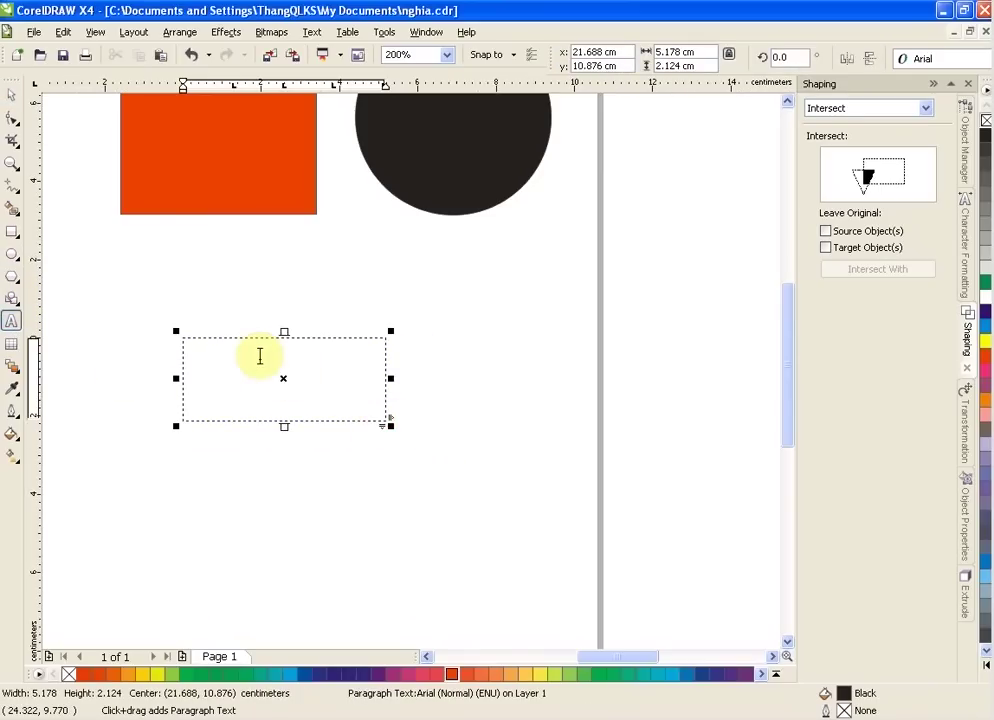
text(Ven)
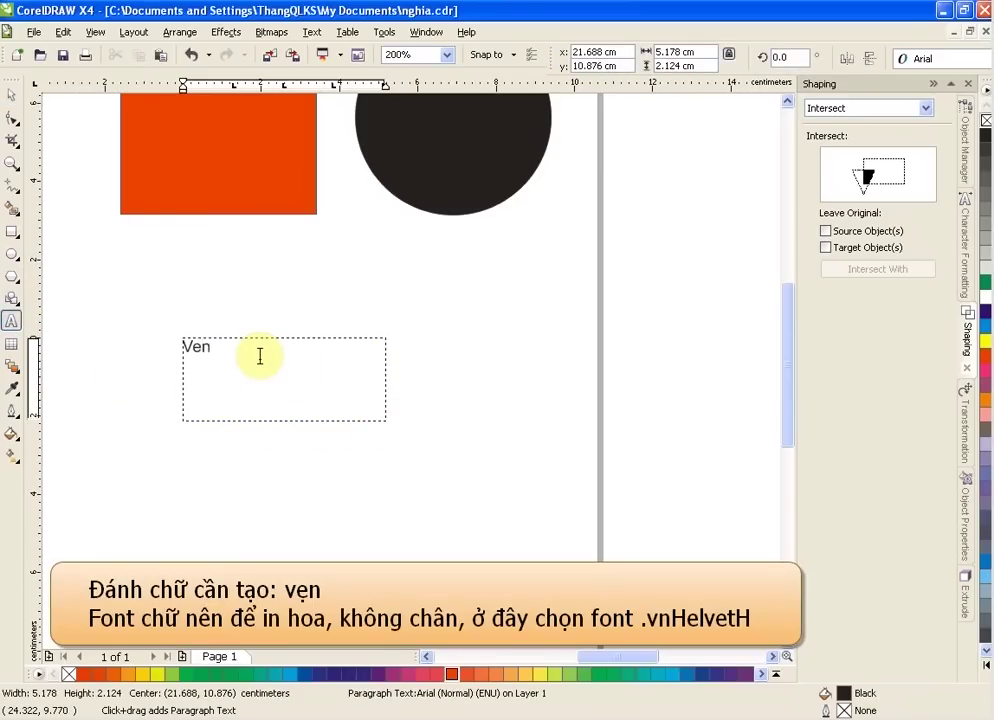
drag(259, 356, 171, 339)
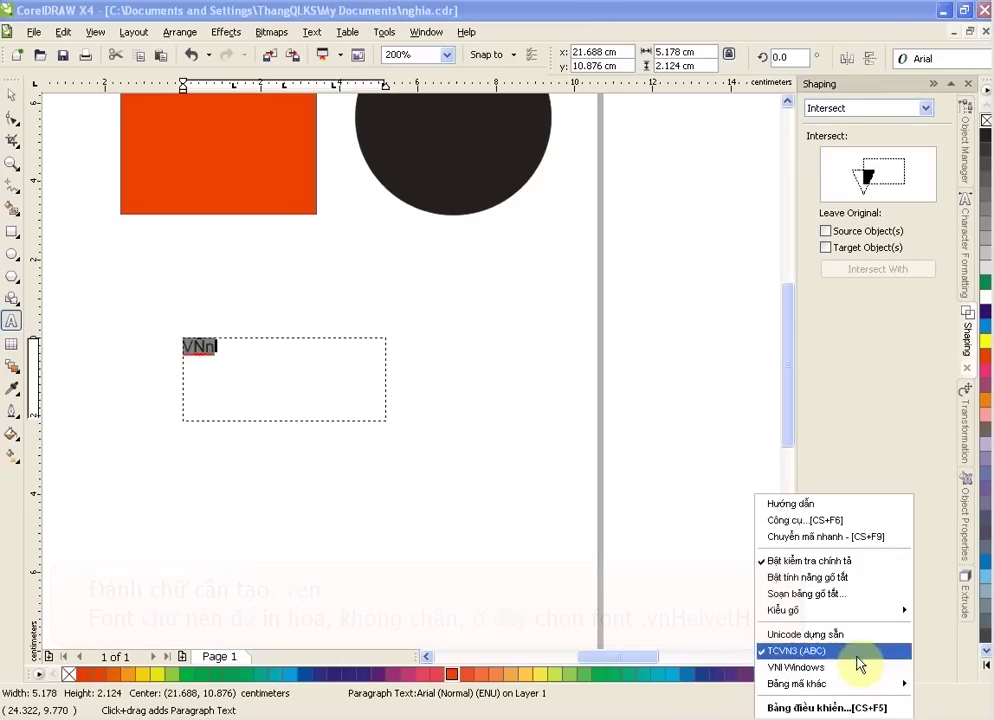
click(862, 651)
click(259, 355)
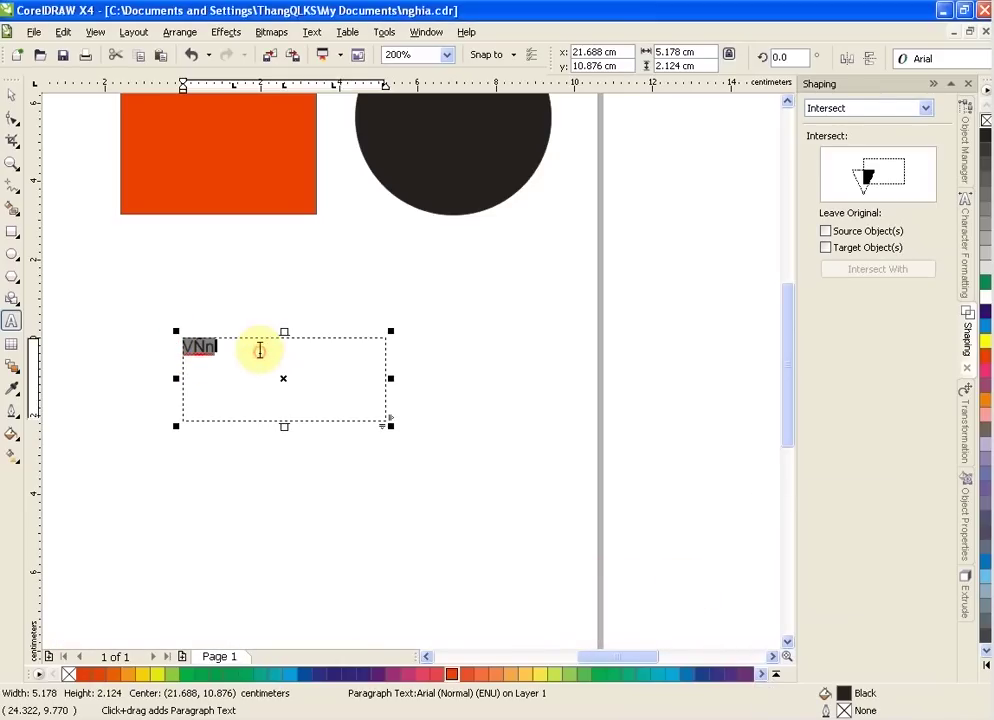
Format the word in the .VnHelvetInsH font at 30 pt
click(943, 60)
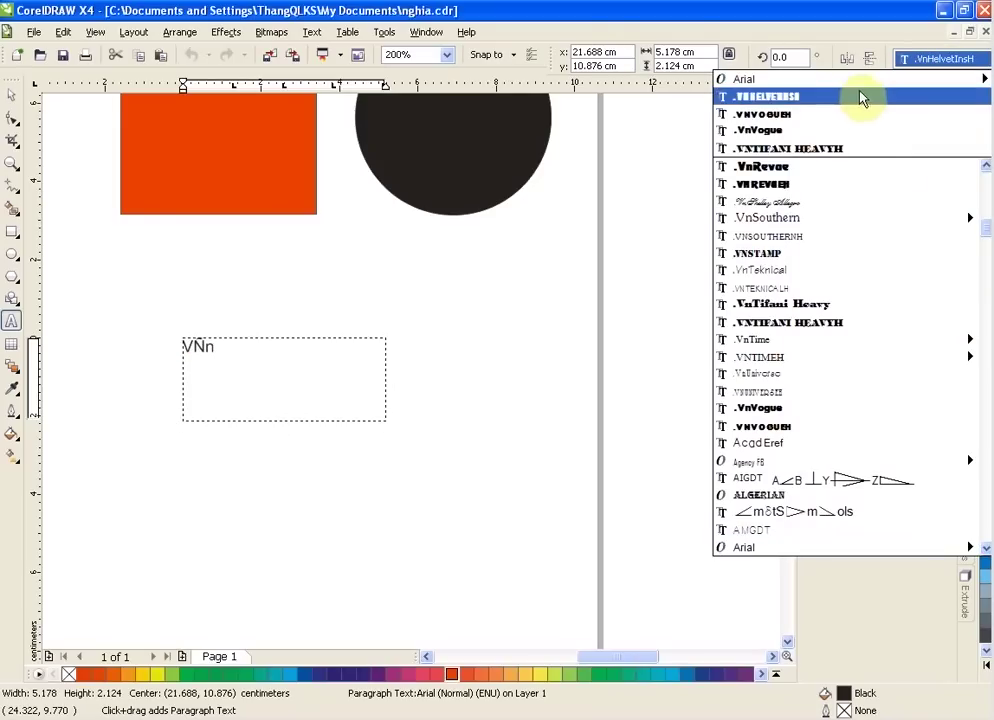
click(810, 100)
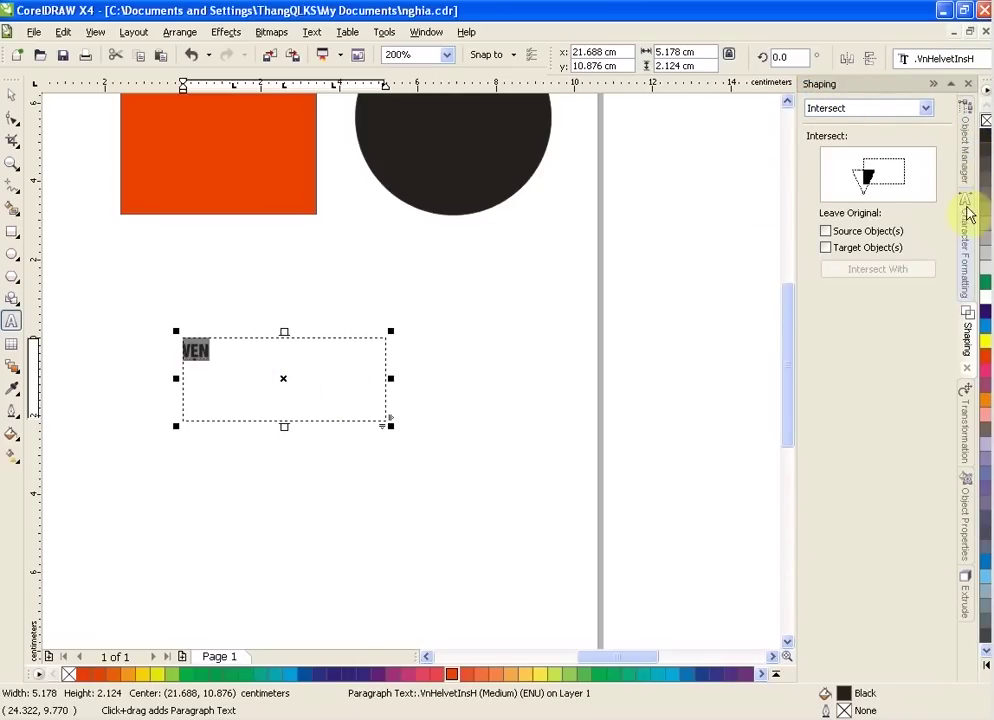
click(967, 224)
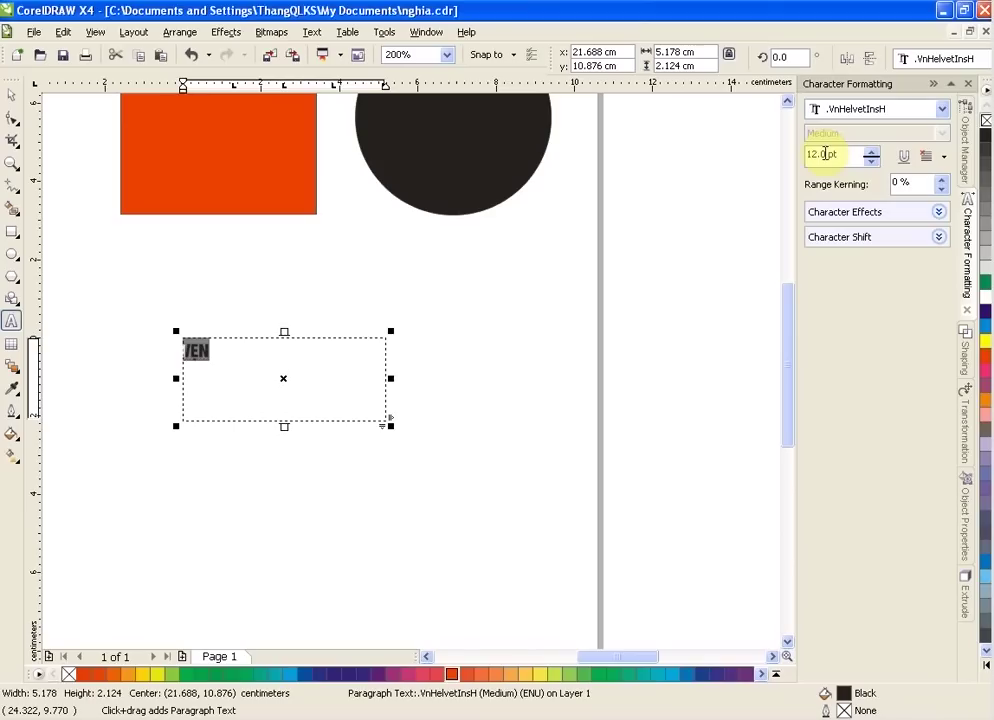
key(Return)
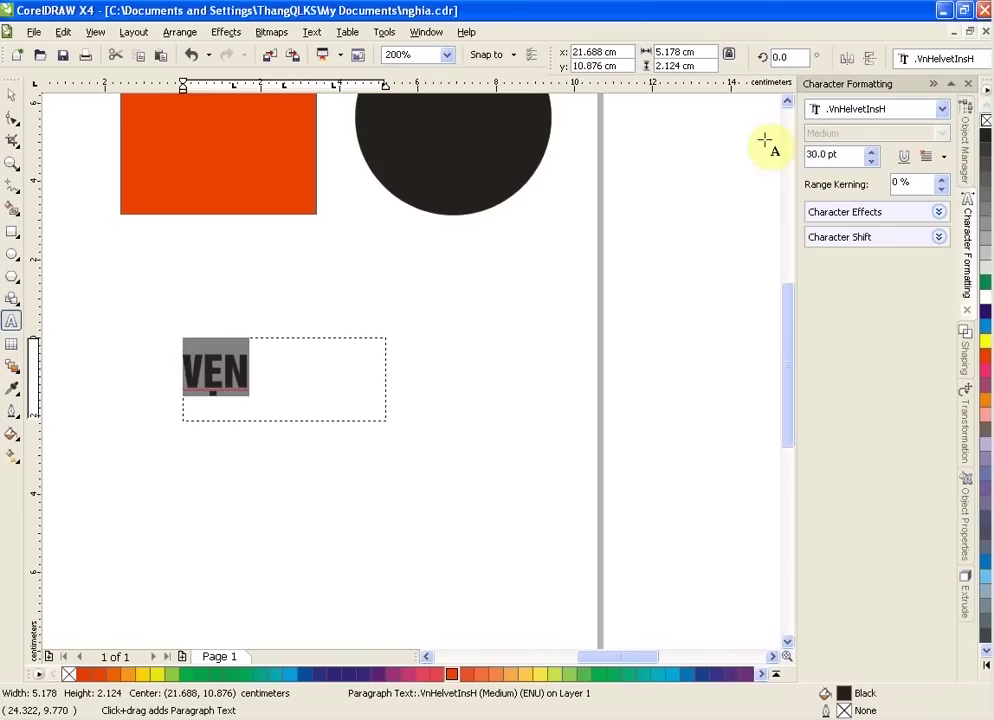
Convert the VẸN text to curves and break the curve apart into separate pieces
click(11, 97)
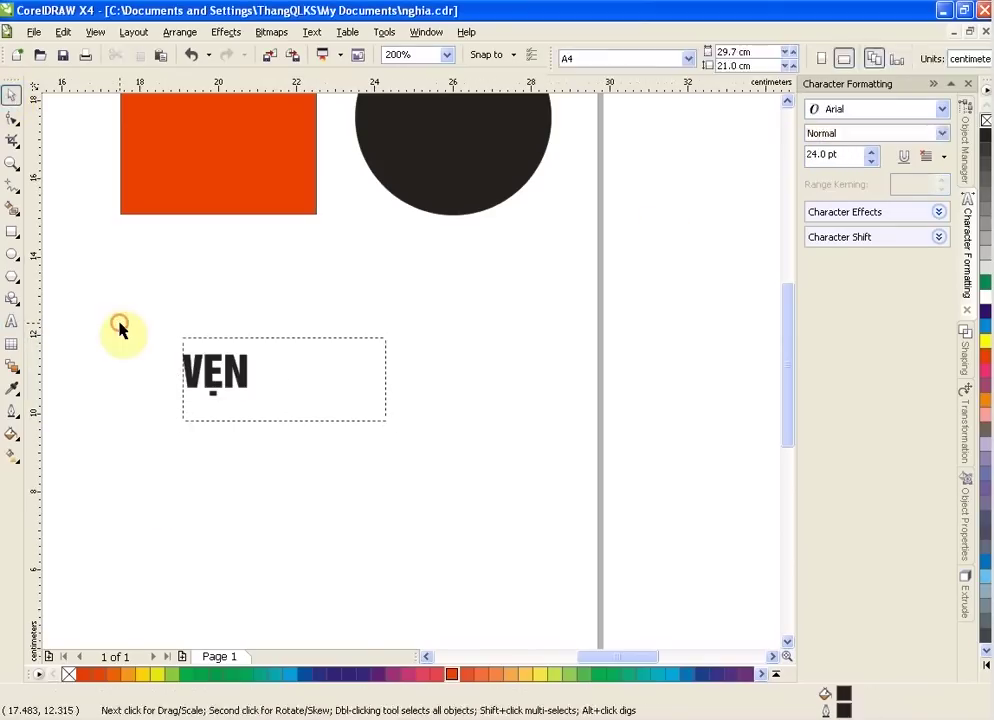
click(205, 386)
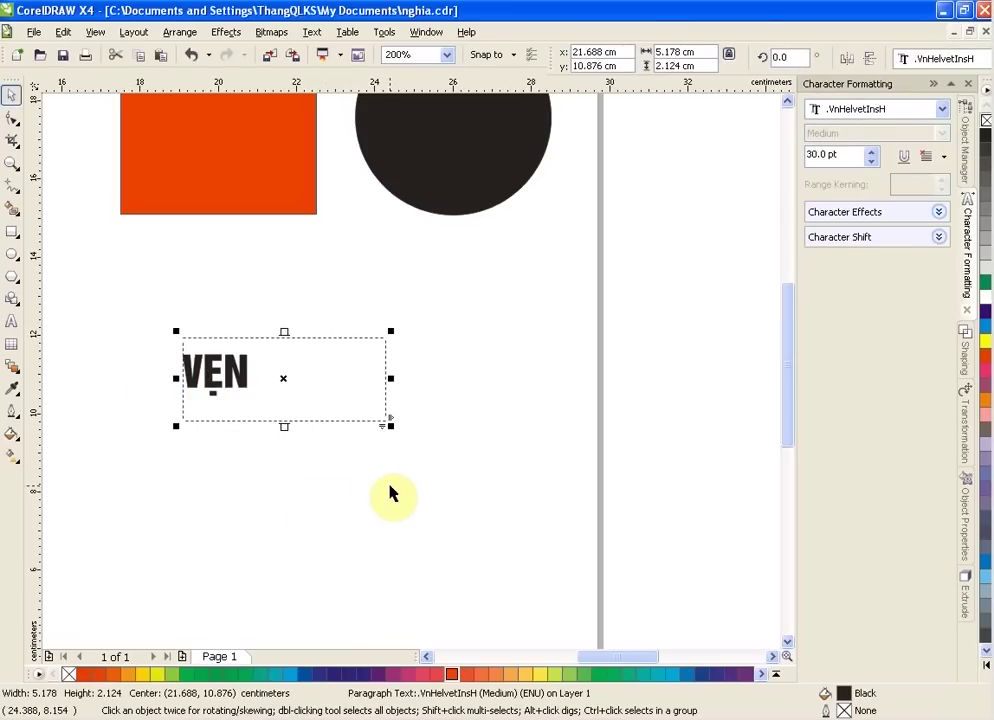
right_click(214, 378)
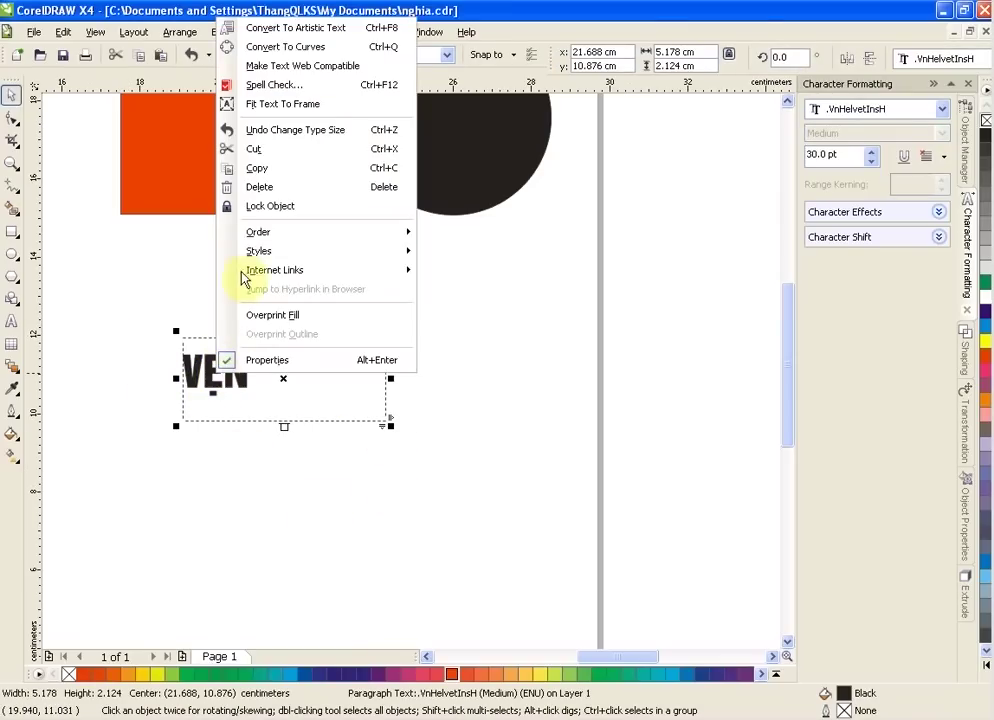
click(284, 47)
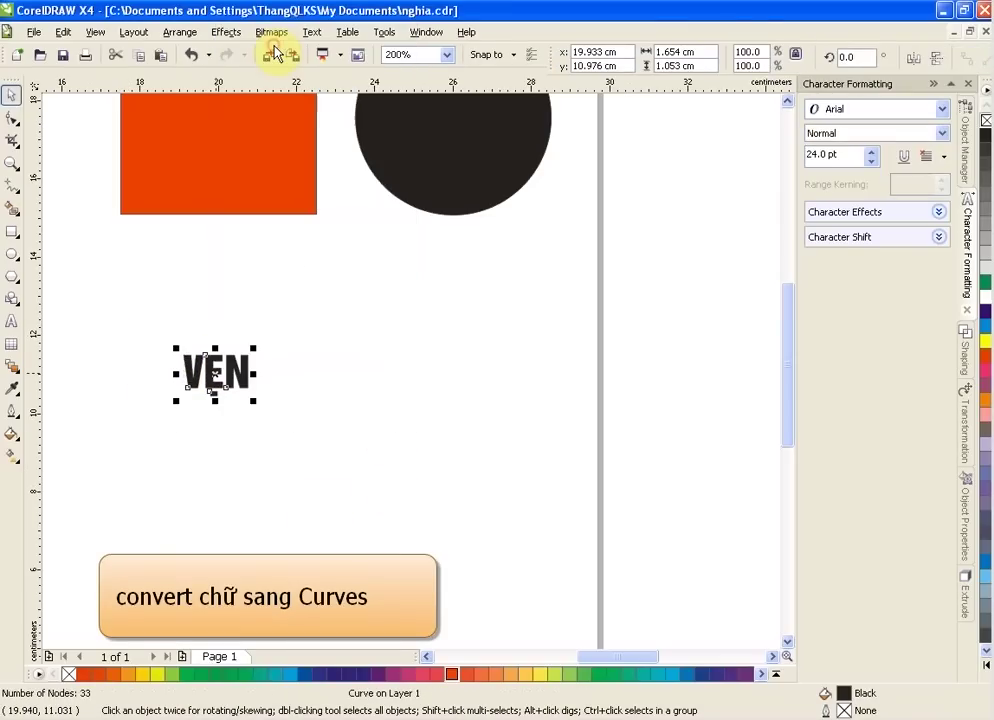
click(179, 33)
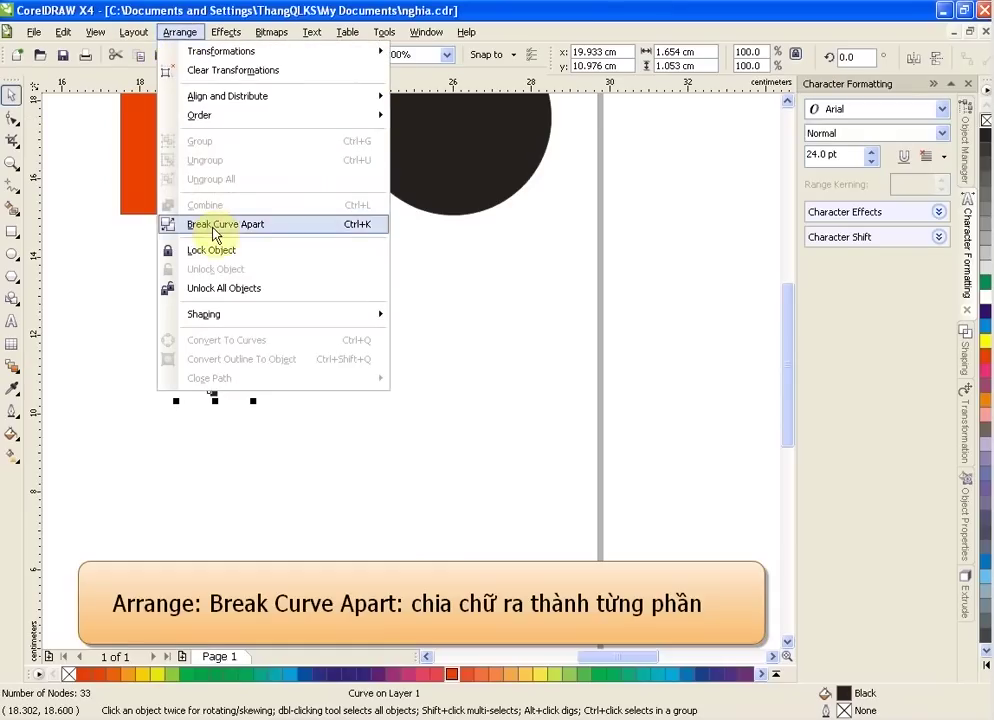
click(211, 229)
click(250, 285)
Move all the VẸN letter pieces together onto the top-left corner of the locked red square
scroll(413, 519, down, 1)
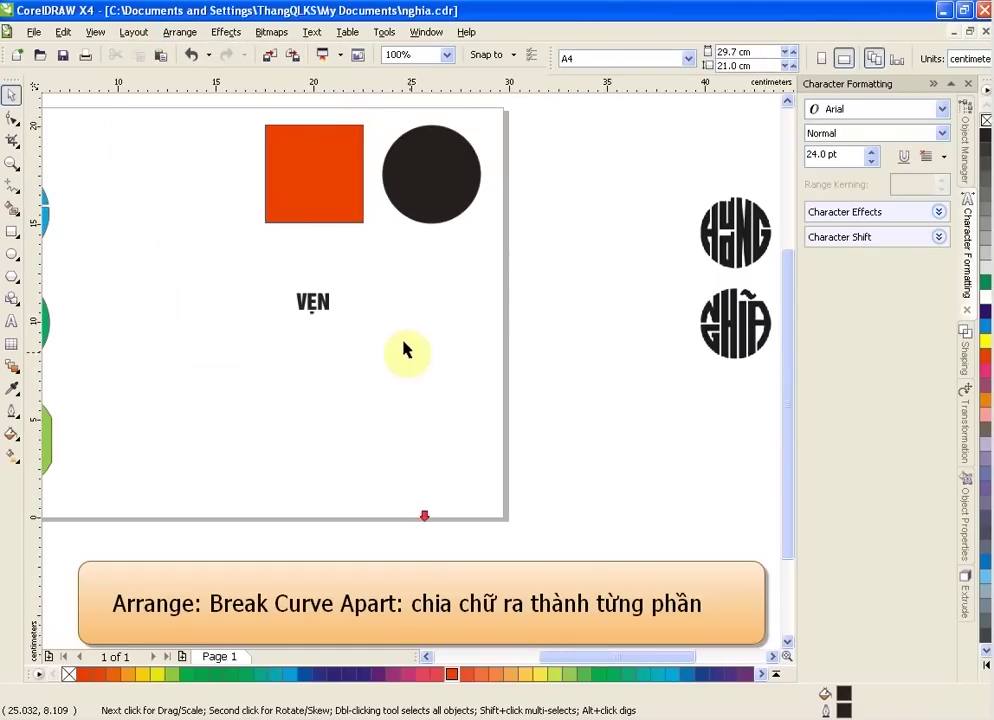
scroll(350, 200, up, 1)
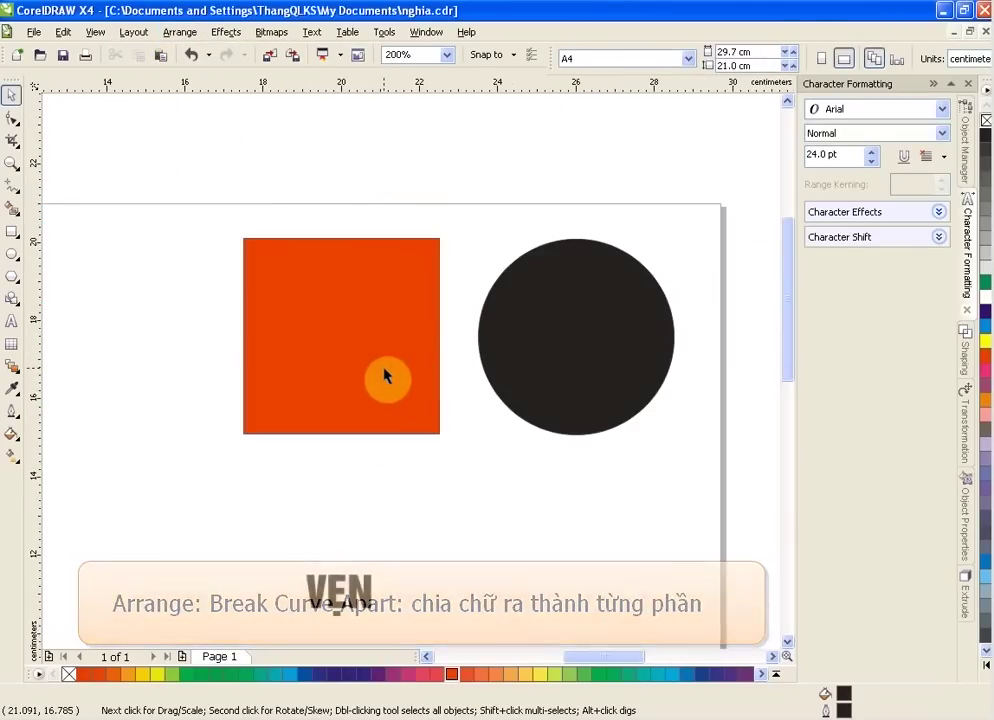
right_click(322, 366)
key(Escape)
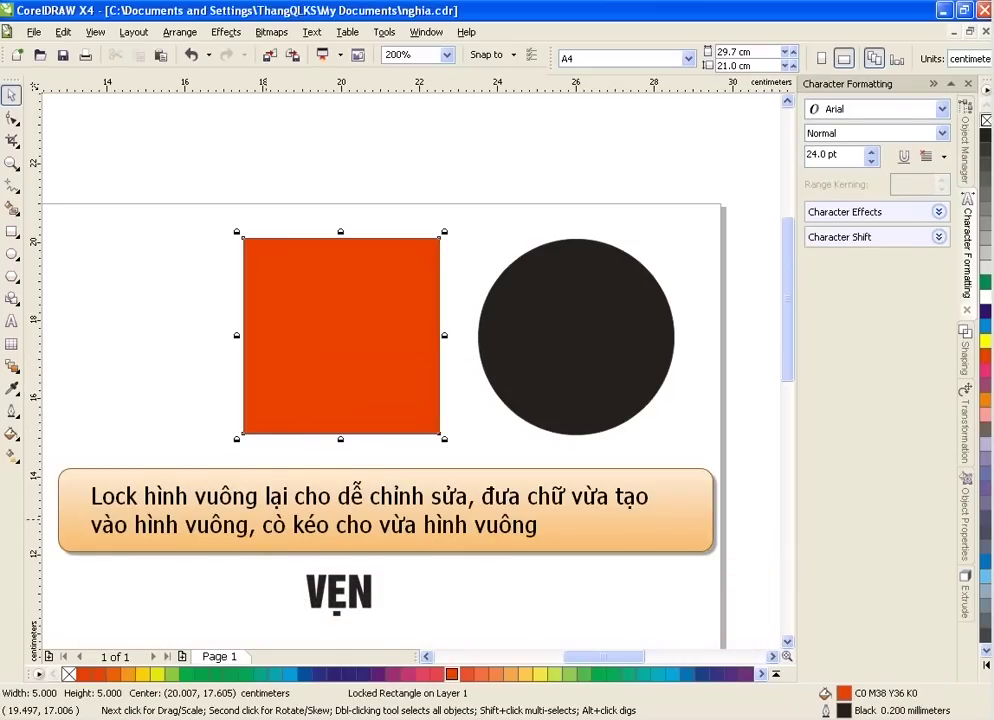
drag(277, 568, 395, 628)
drag(340, 590, 266, 240)
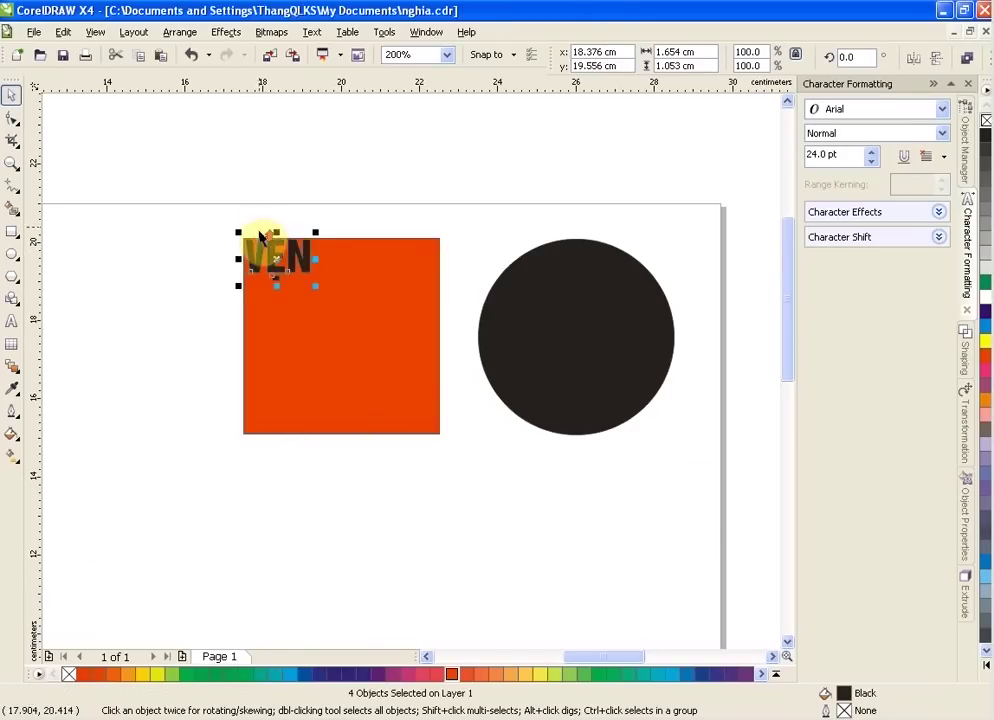
scroll(266, 240, up, 2)
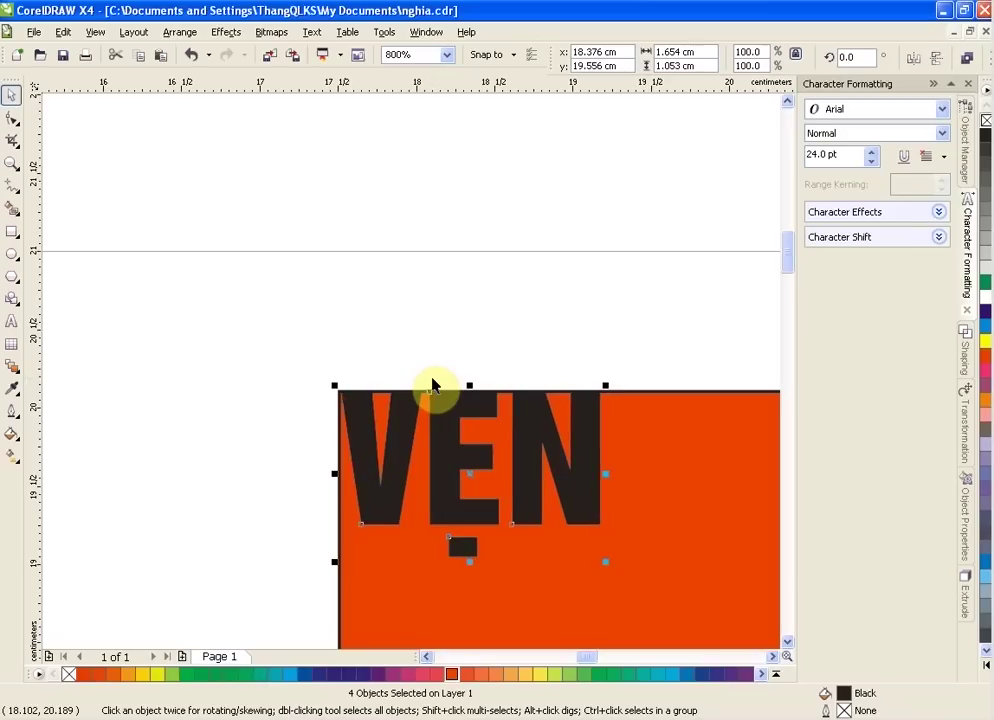
scroll(432, 386, down, 2)
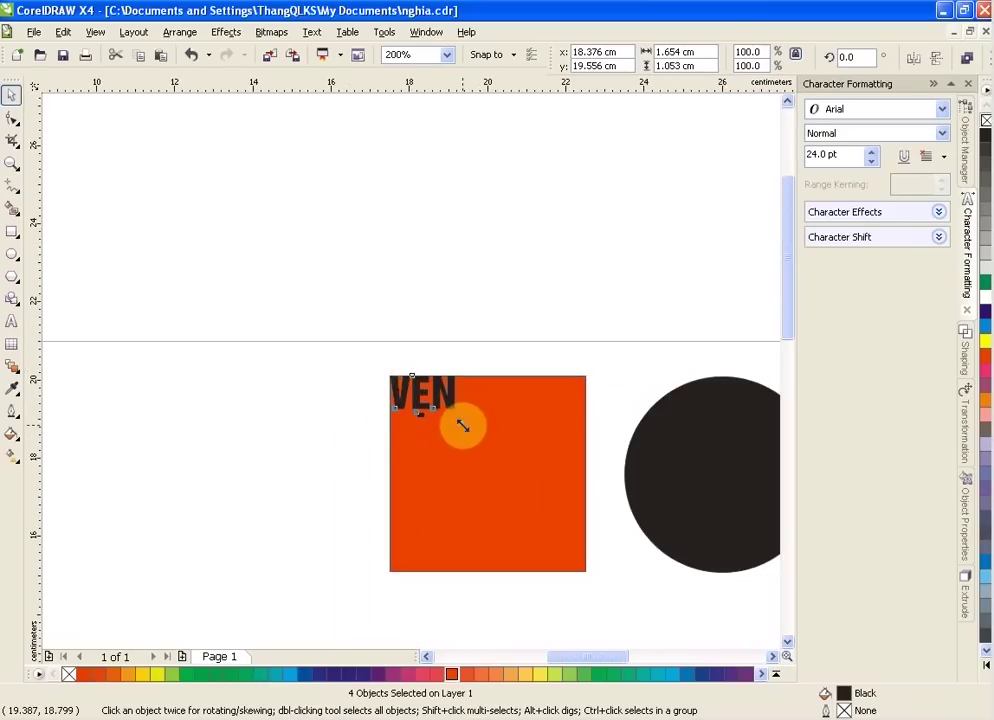
Scale the letter pieces proportionally to about 5 cm wide so they span the square's full width
drag(462, 426, 588, 592)
scroll(410, 370, up, 2)
scroll(410, 370, down, 1)
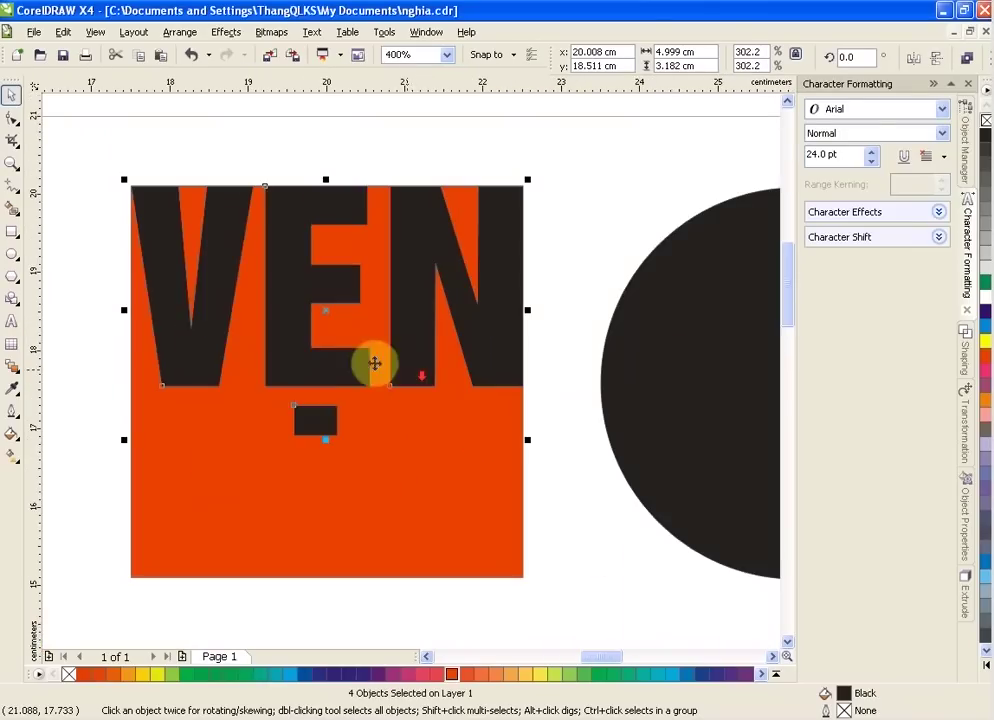
scroll(410, 372, up, 1)
scroll(417, 366, down, 2)
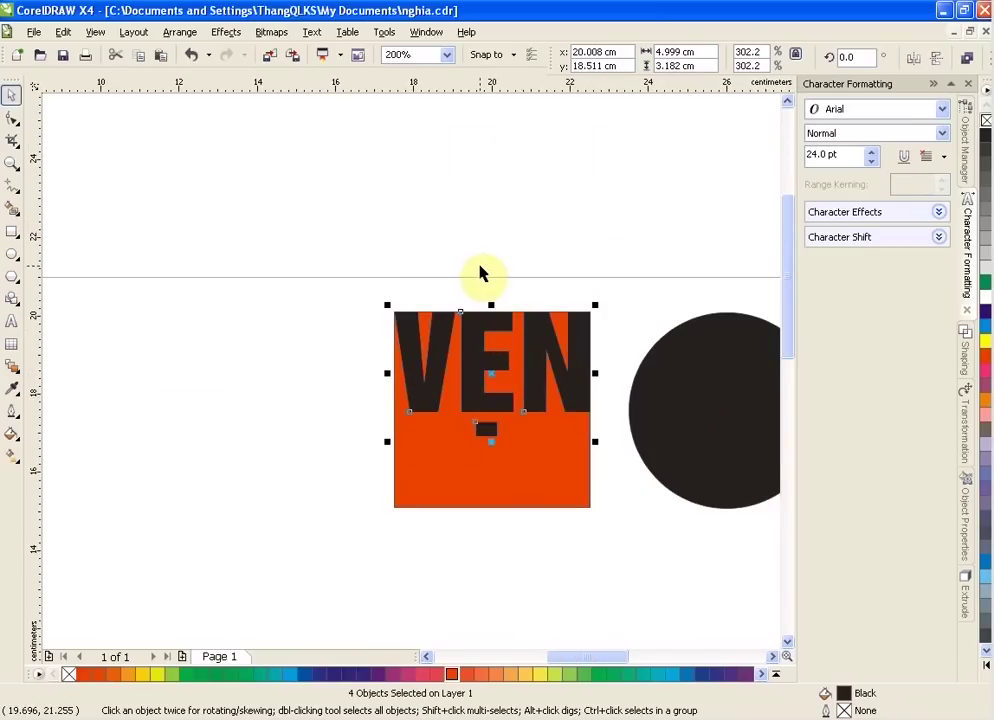
click(481, 272)
scroll(406, 382, up, 1)
scroll(417, 355, down, 1)
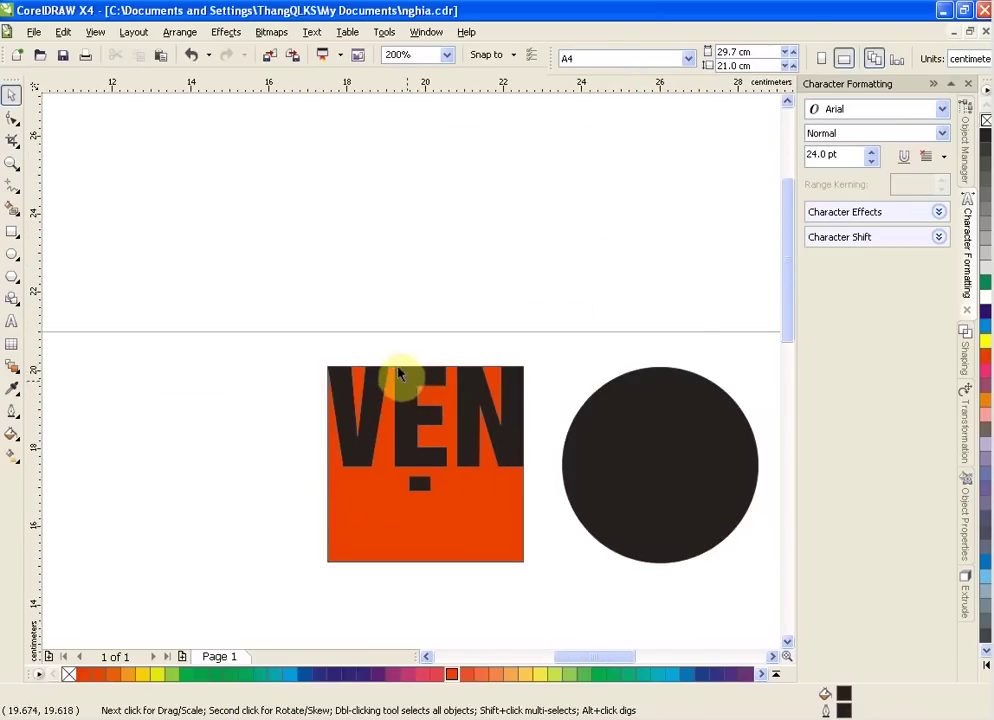
scroll(449, 353, down, 1)
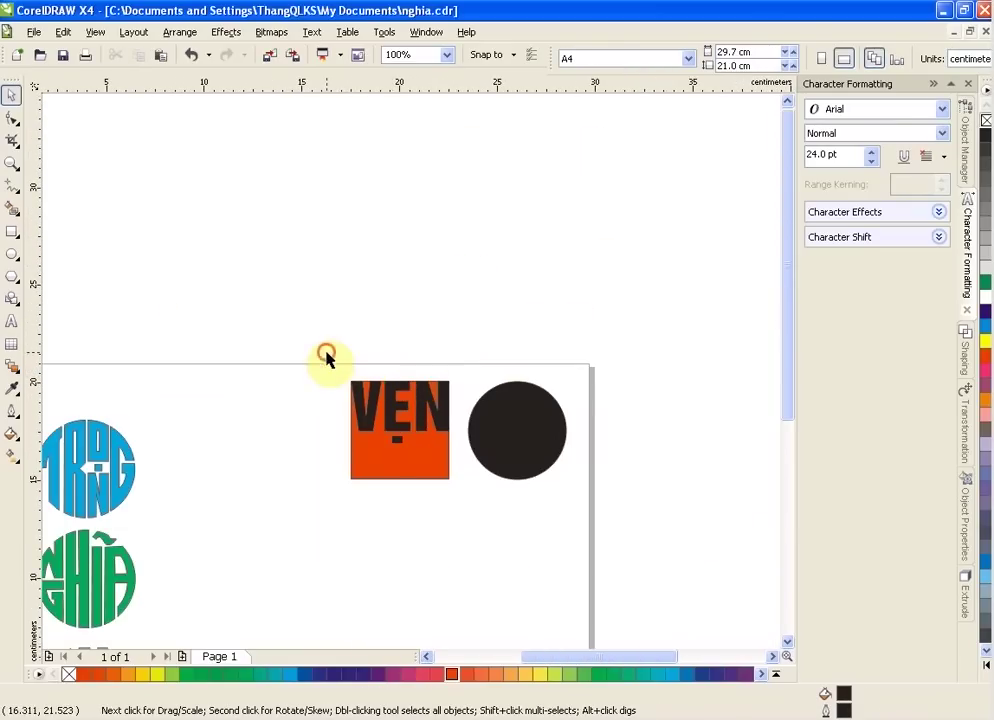
Stretch all the letter pieces vertically to about 5 cm high, down to the square's lower edge
drag(326, 355, 466, 457)
scroll(466, 457, up, 1)
scroll(413, 376, up, 1)
scroll(408, 406, down, 1)
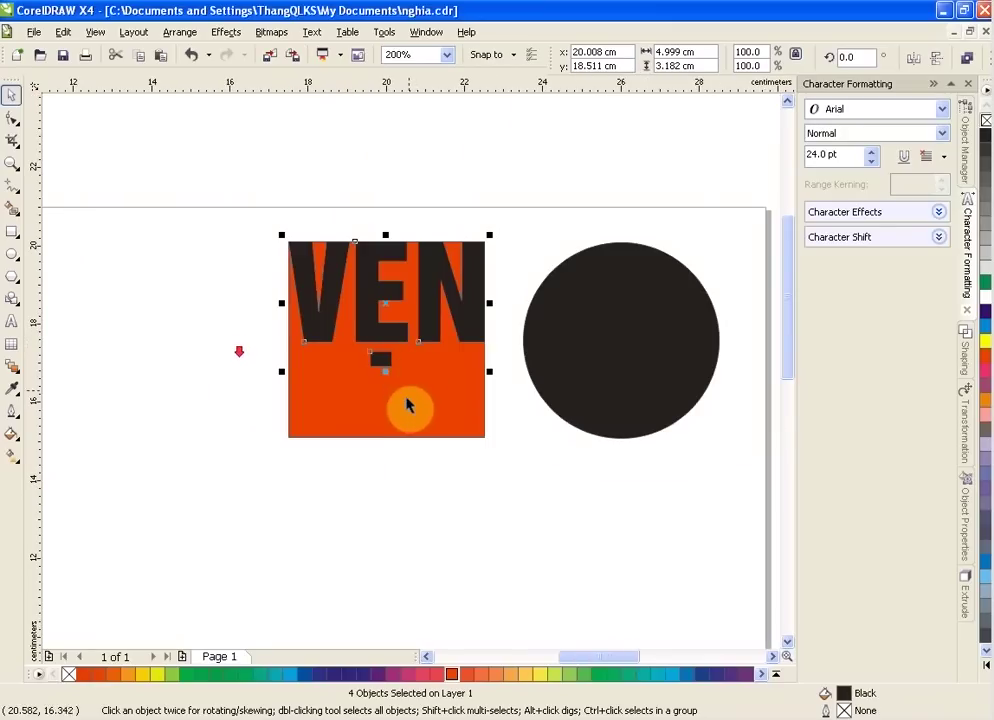
drag(384, 371, 381, 441)
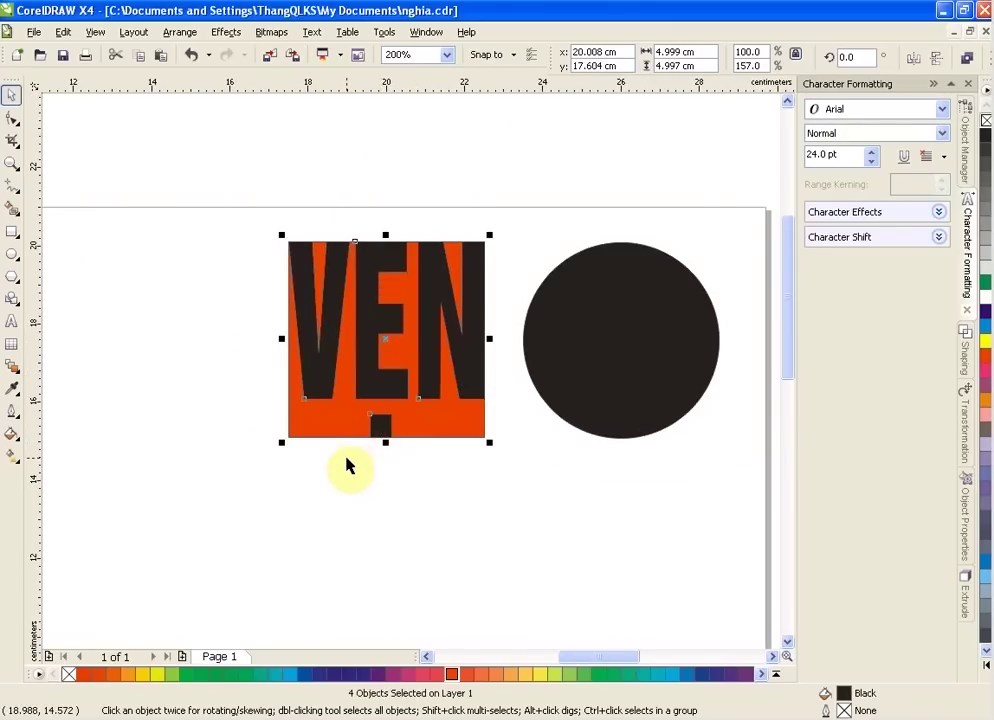
scroll(410, 382, up, 1)
scroll(415, 377, down, 1)
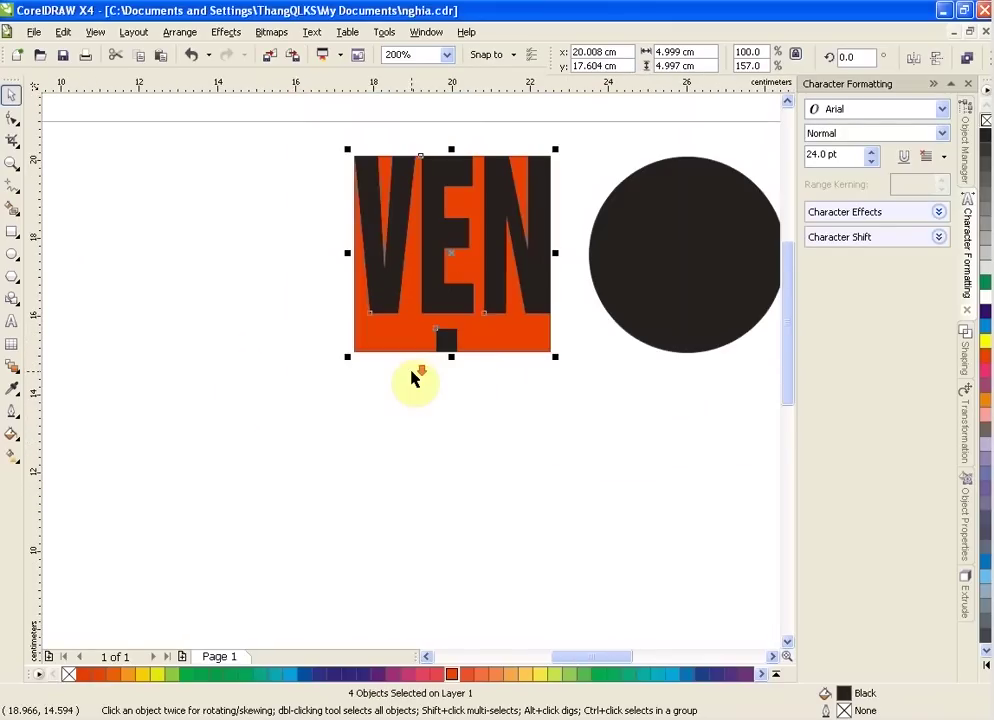
Stretch the V and then the N individually down to the red square's lower edge, about 5 cm high
click(308, 156)
drag(330, 141, 383, 352)
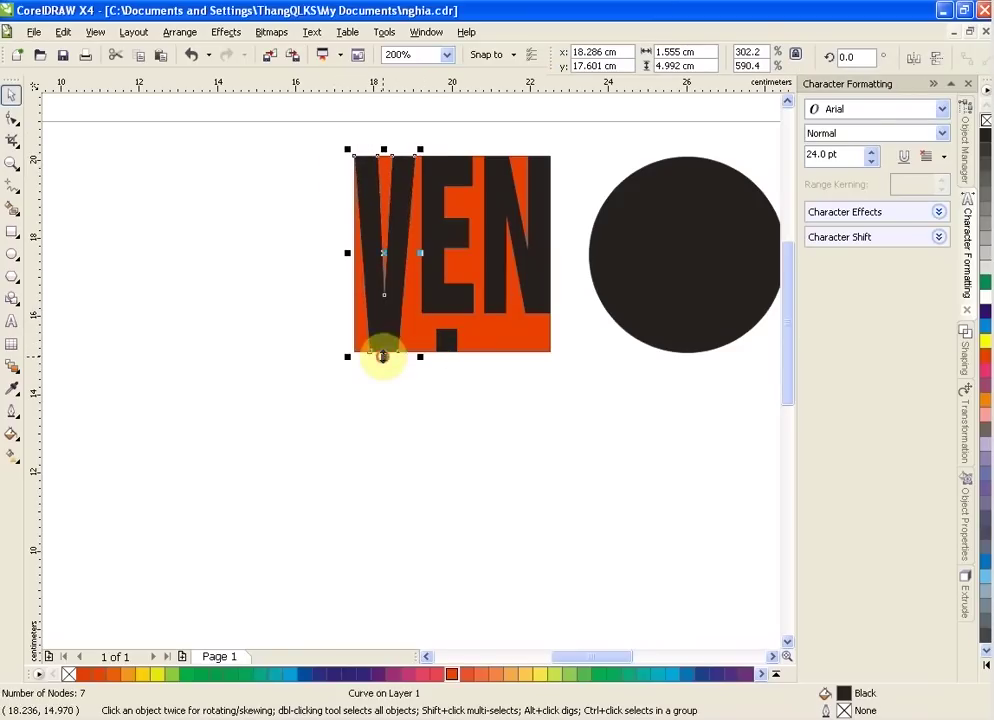
drag(475, 143, 517, 353)
click(572, 253)
scroll(572, 253, up, 1)
scroll(410, 377, down, 1)
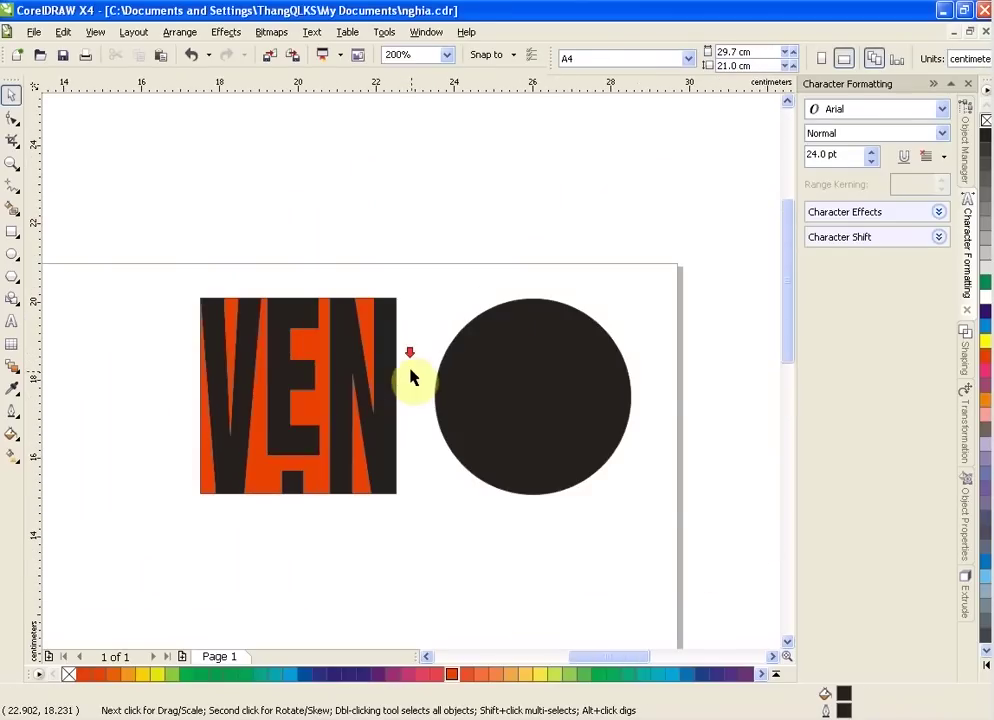
Move all four VẸN letter pieces off the red square to the empty area just below it
drag(152, 267, 403, 527)
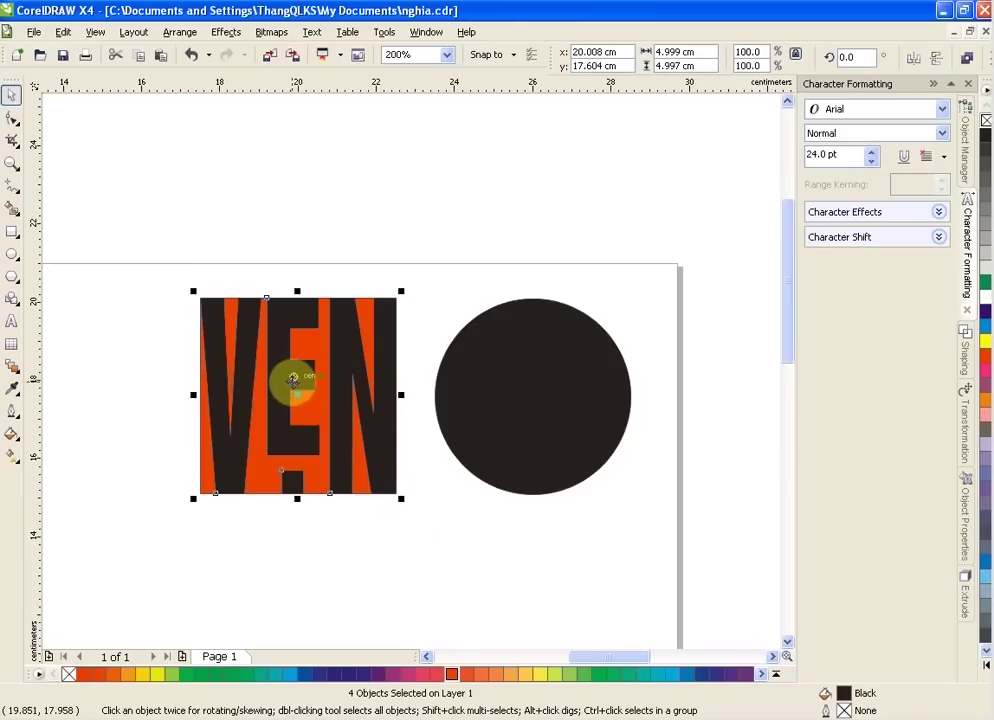
drag(277, 366, 287, 579)
key(F3)
Fill the black circle with light yellow-orange
click(466, 400)
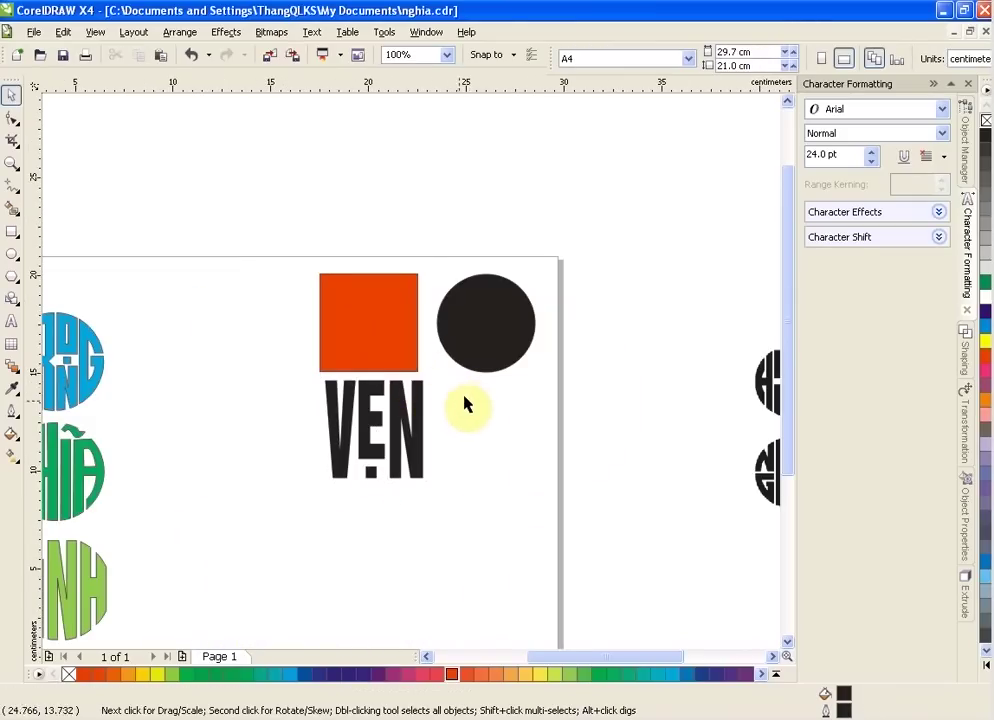
click(486, 333)
click(530, 676)
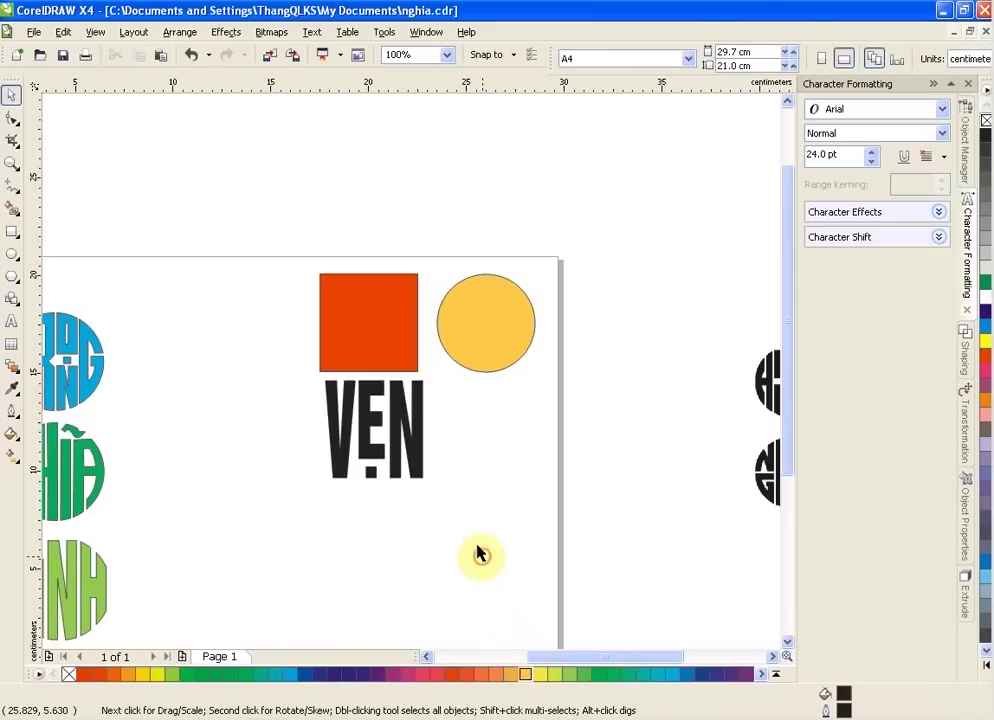
Move the four VẸN letter pieces beneath the yellow circle and group them
mouse_move(279, 374)
mouse_down()
mouse_move(462, 499)
mouse_move(467, 530)
mouse_up()
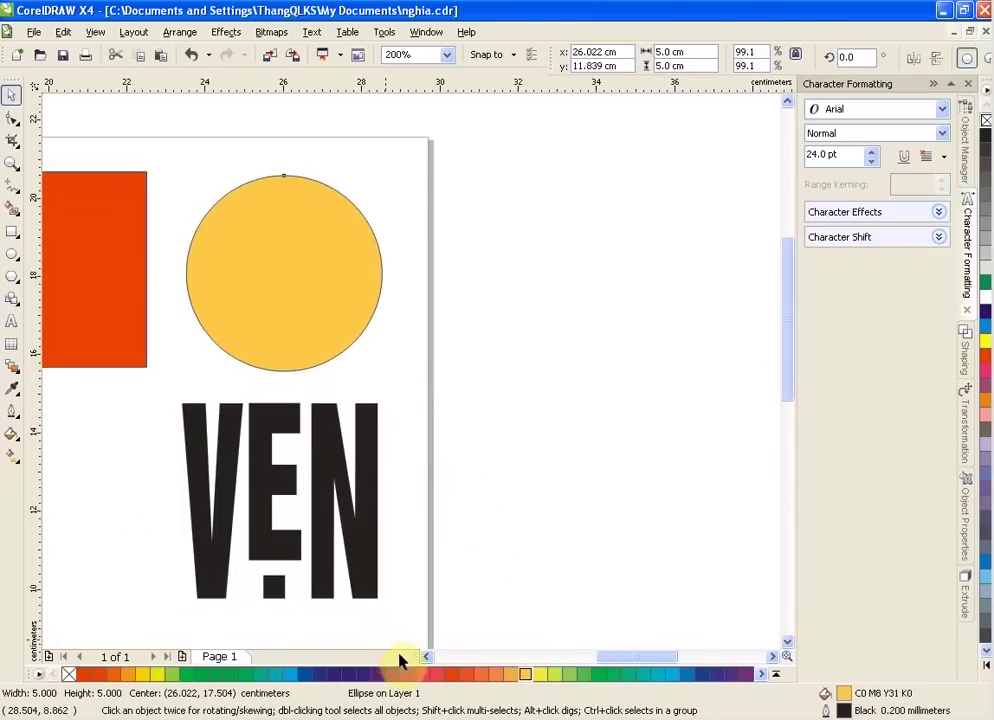
scroll(399, 600, down, 1)
drag(138, 355, 400, 582)
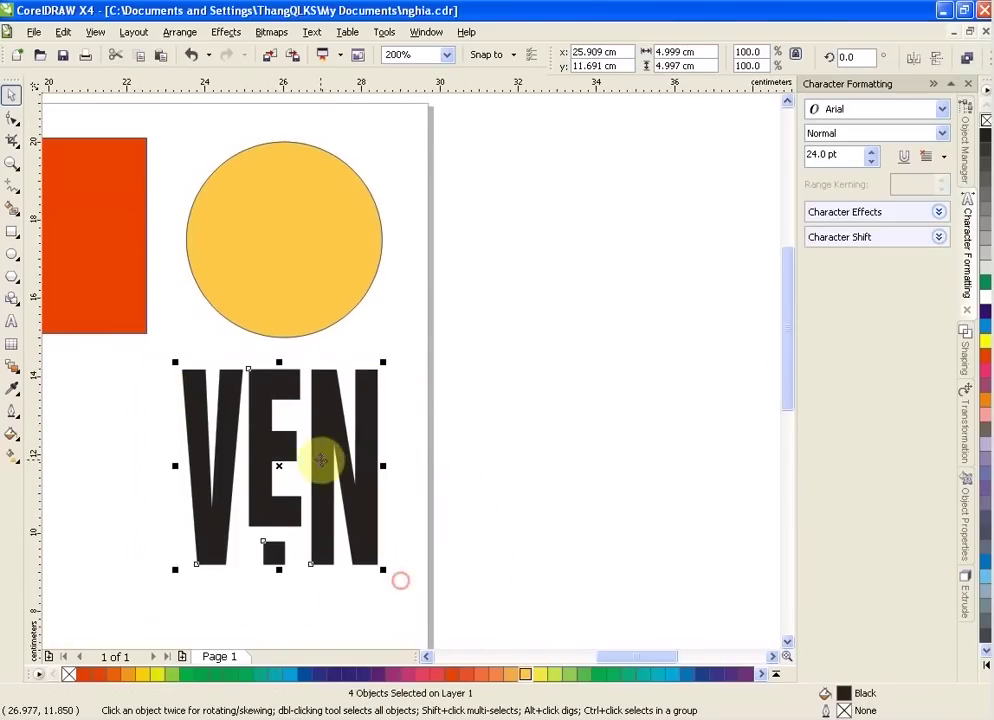
right_click(320, 462)
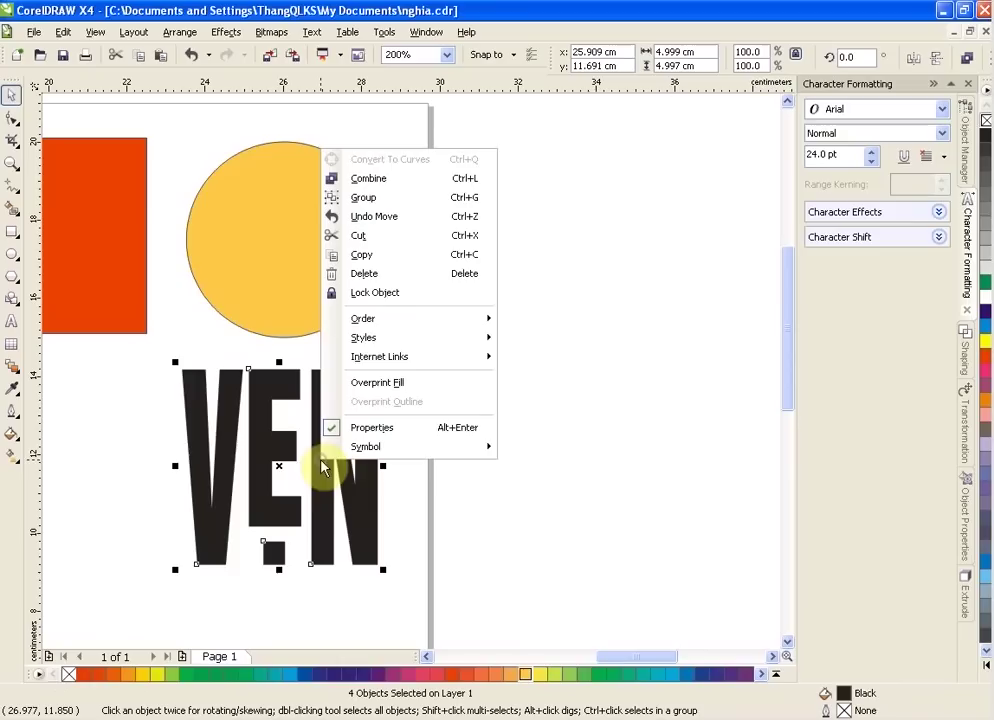
click(370, 197)
click(140, 417)
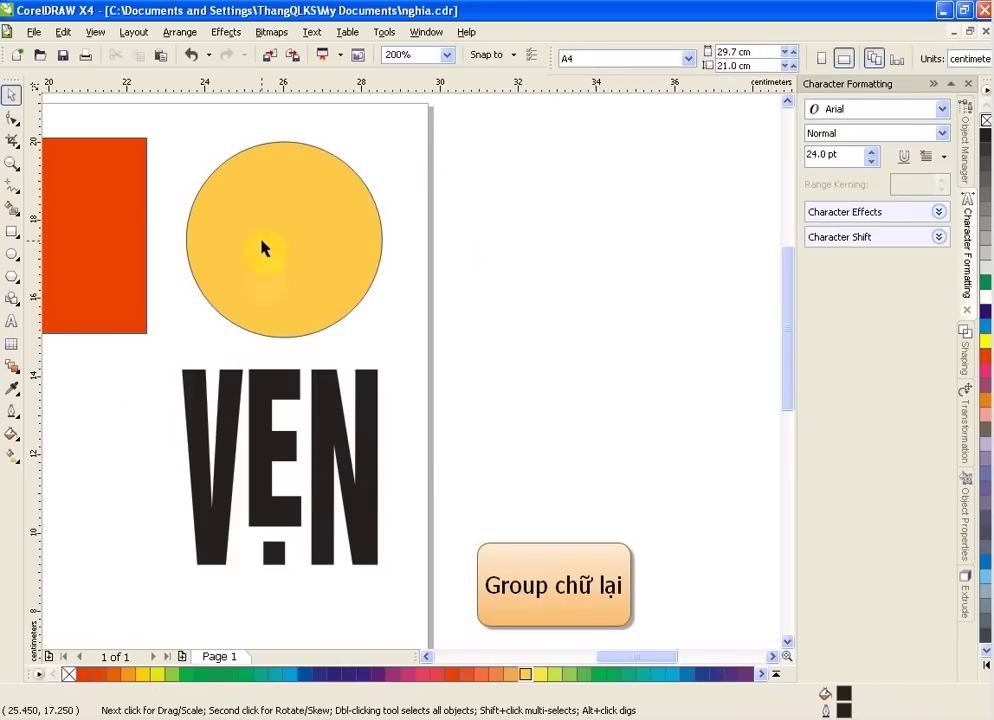
Move the VẸN group over the yellow circle, with the letters' upper edge level with the circle's top
click(272, 463)
drag(272, 463, 276, 242)
drag(167, 108, 406, 375)
click(336, 438)
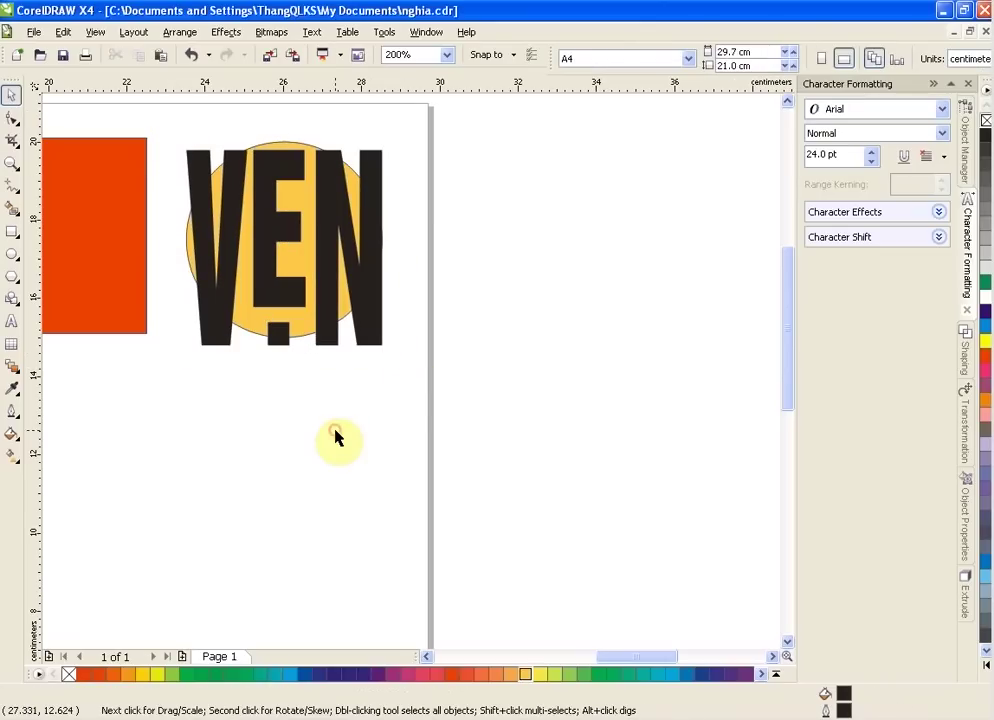
scroll(336, 438, up, 1)
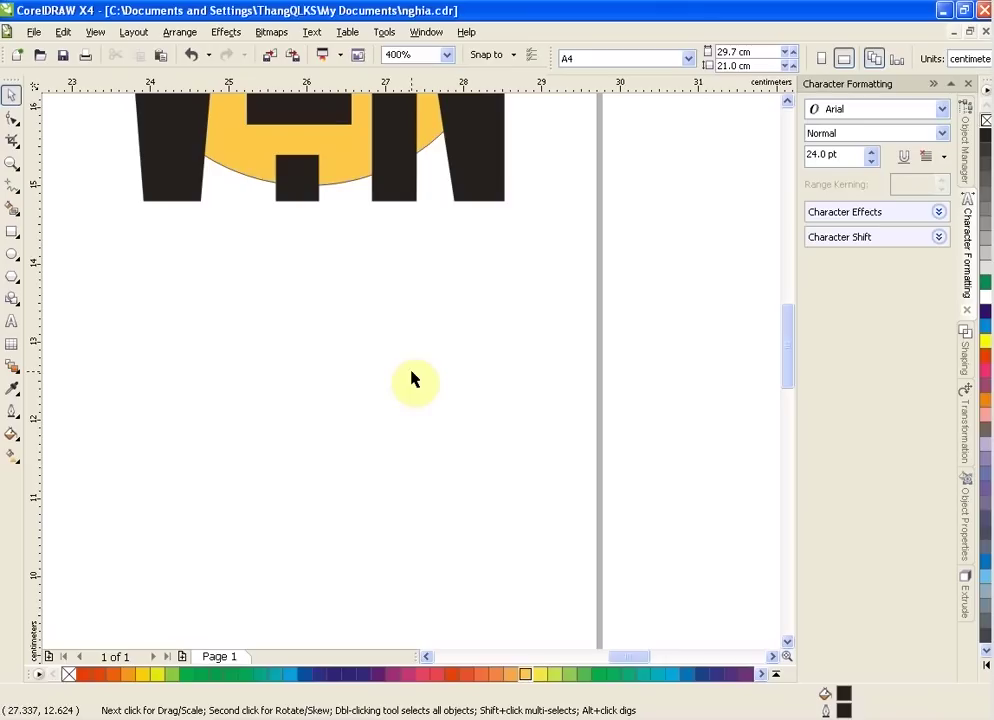
drag(790, 372, 788, 315)
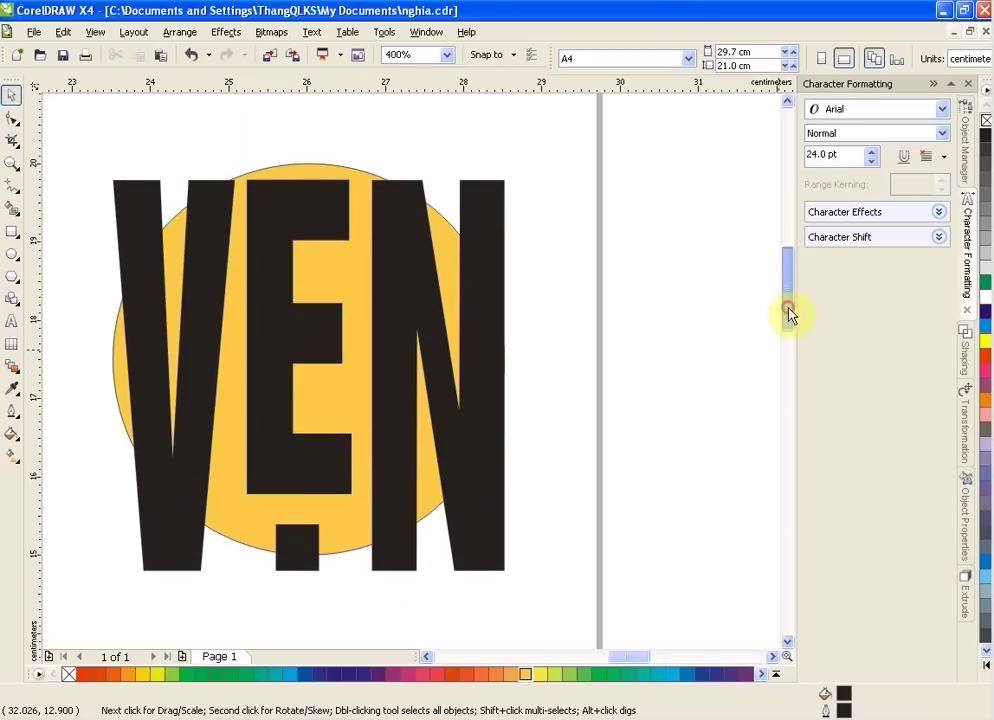
drag(284, 292, 284, 272)
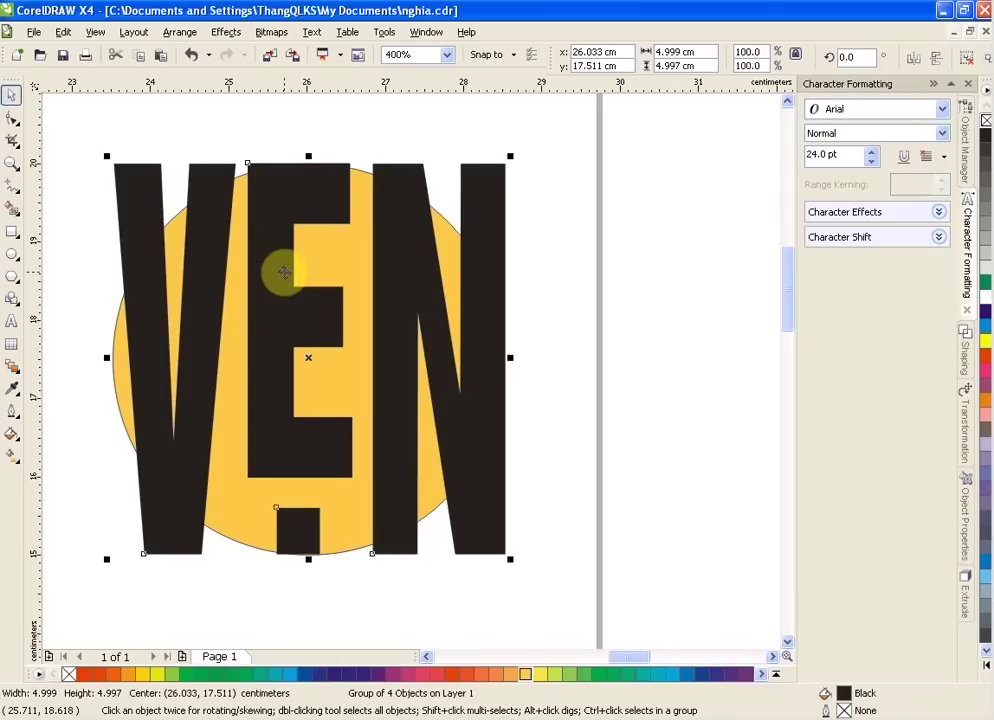
Nudge the VẸN group about 0.1 cm left and 0.01 cm up on the circle
key(Left)
key(Left)
key(Left)
key(Left)
key(Left)
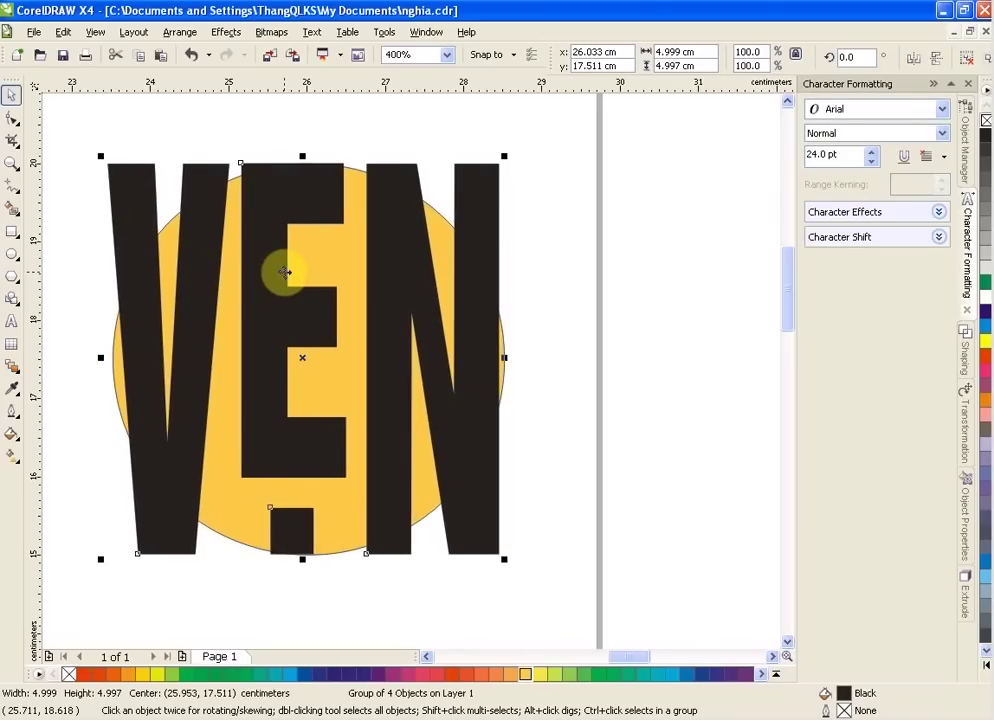
key(Left)
key(Left)
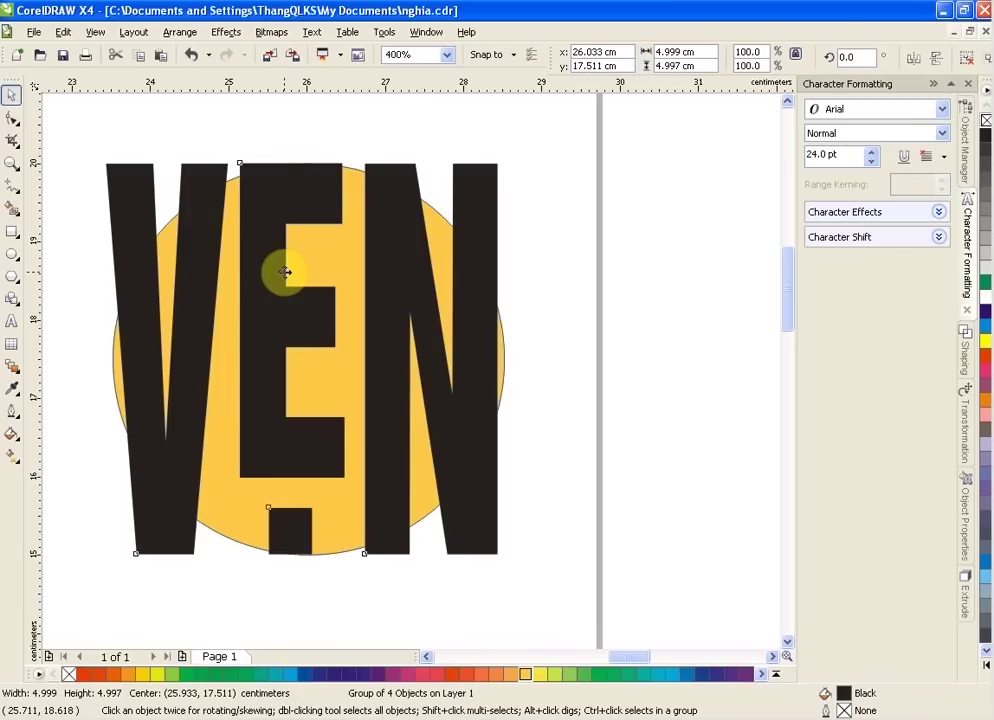
key(Up)
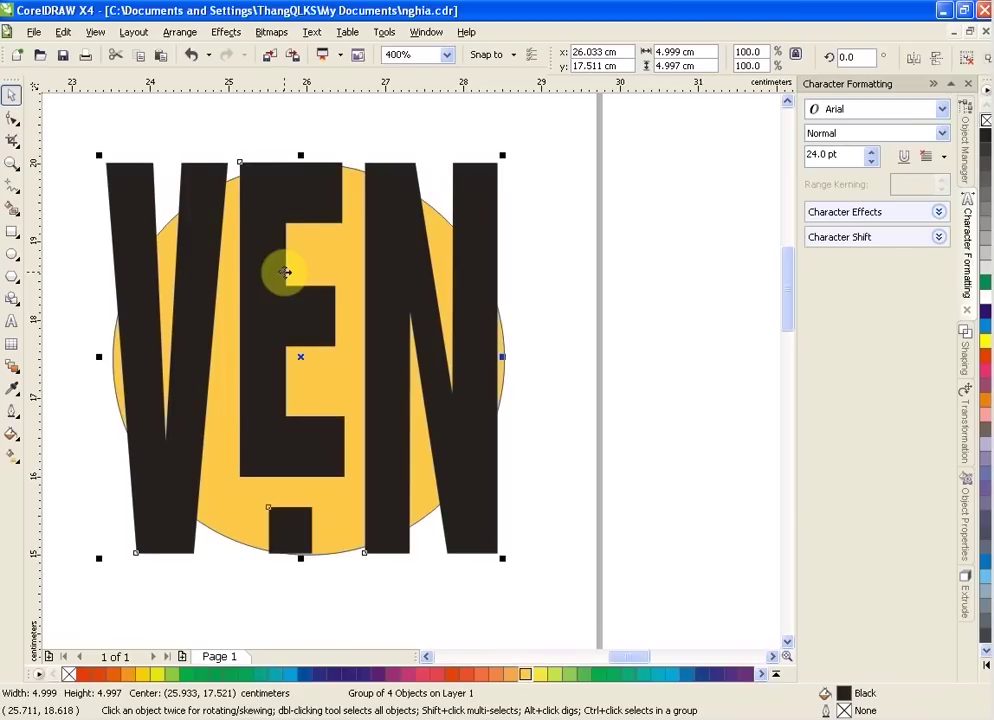
click(533, 357)
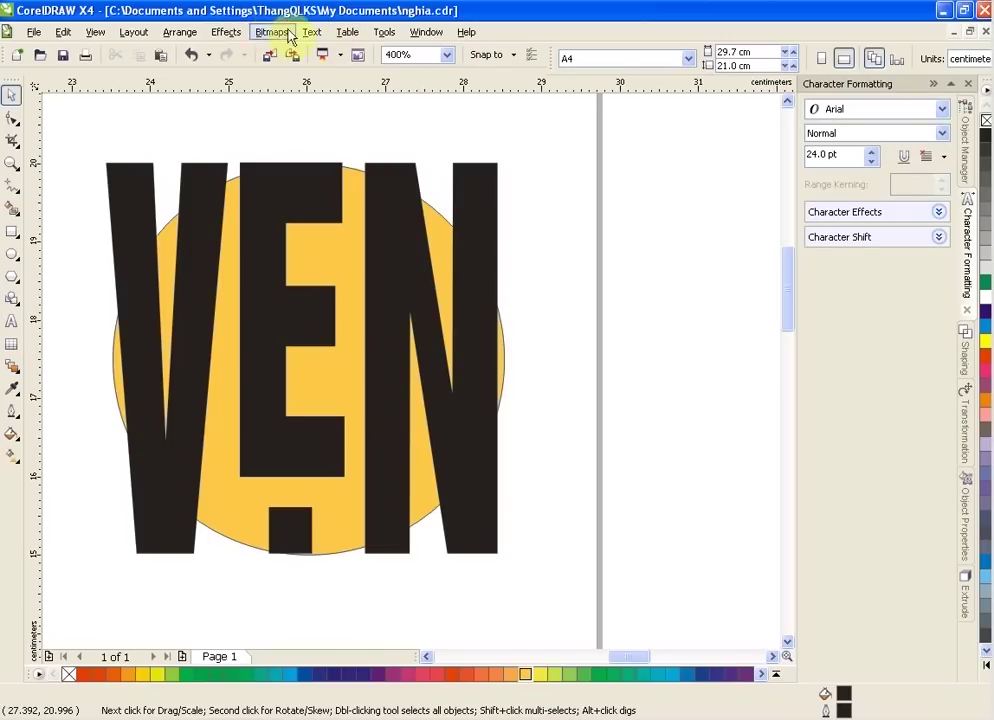
Use Shaping to intersect the VẸN group with the yellow circle, leaving neither the source nor the target original
click(378, 33)
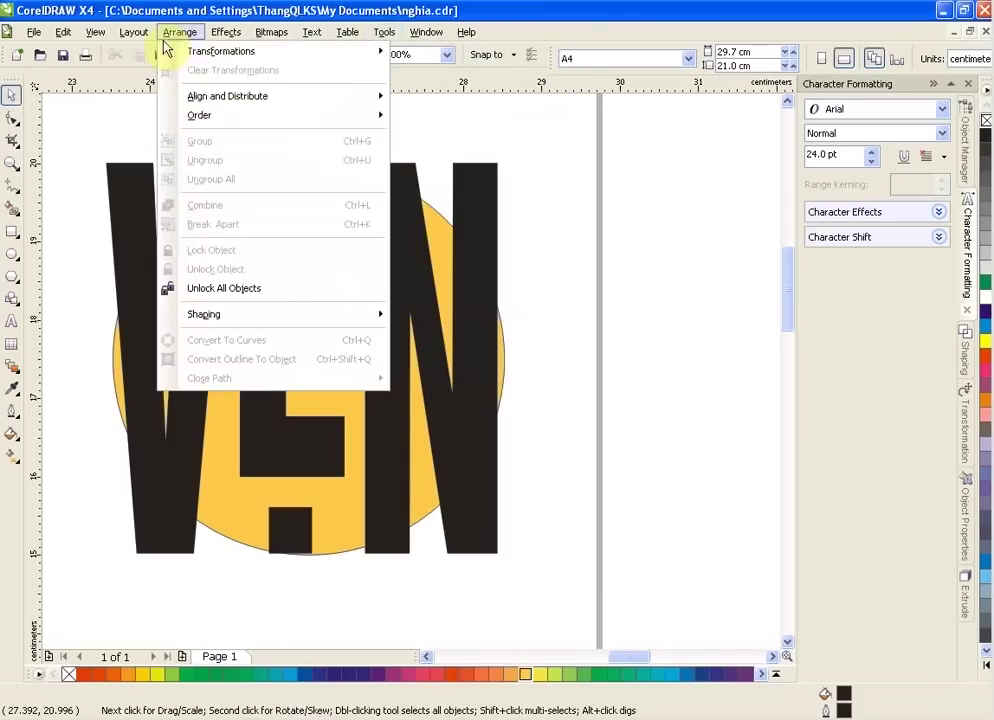
mouse_move(175, 34)
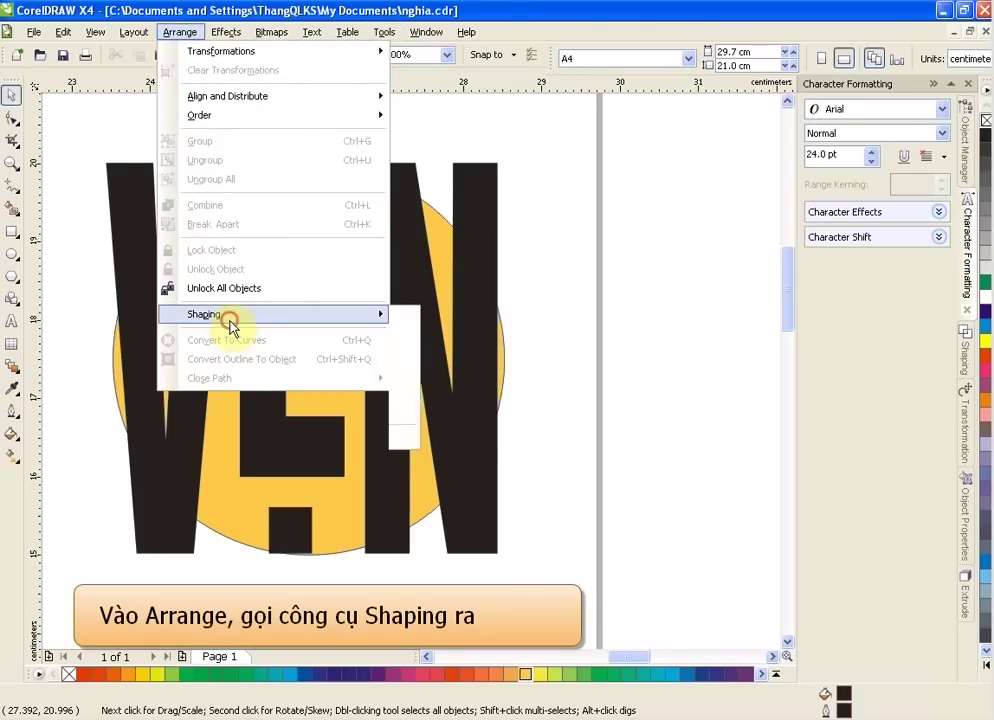
mouse_move(233, 314)
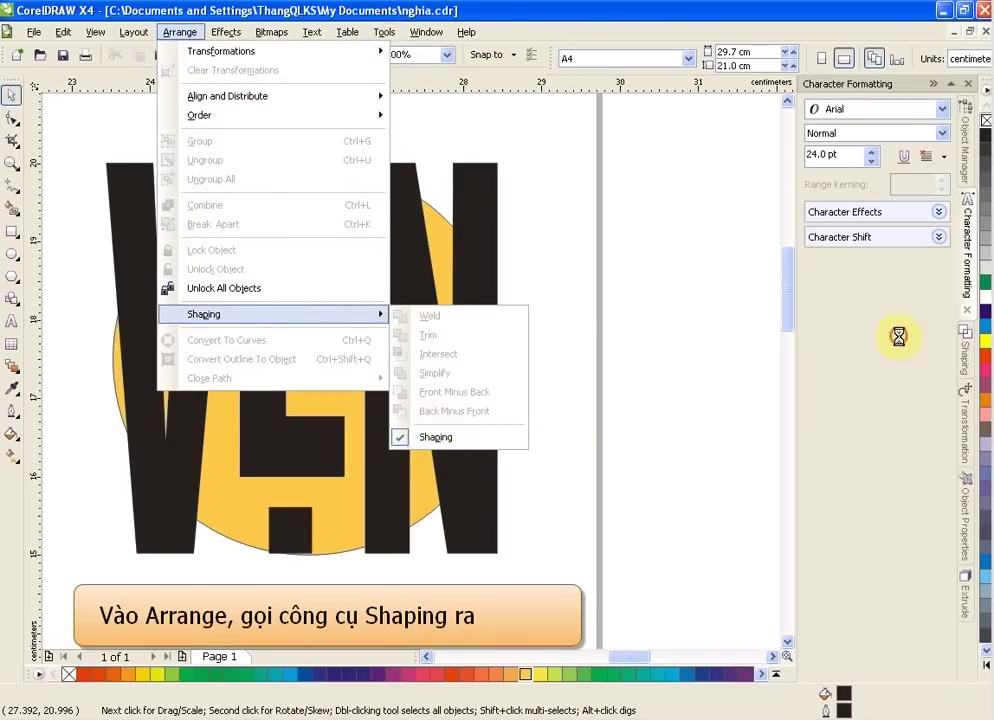
click(967, 372)
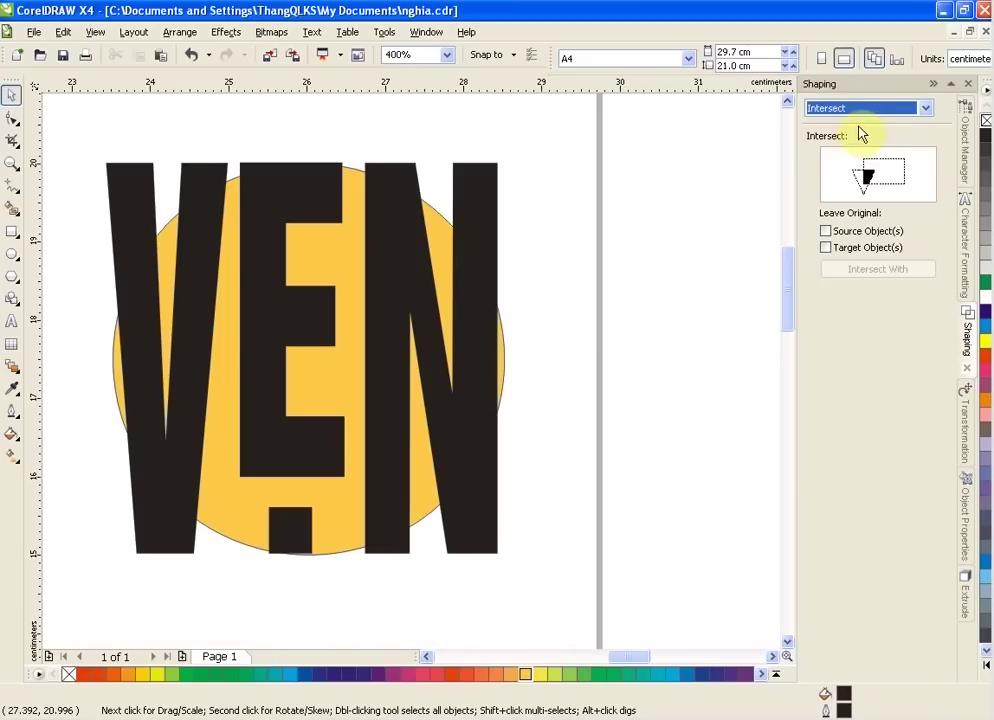
click(470, 384)
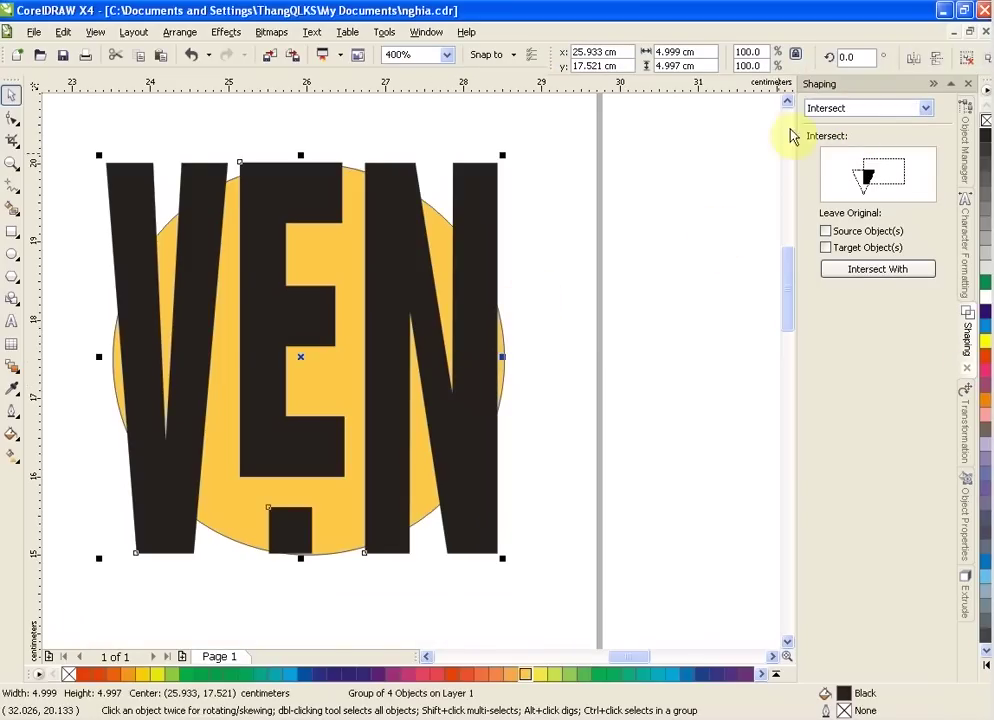
click(881, 108)
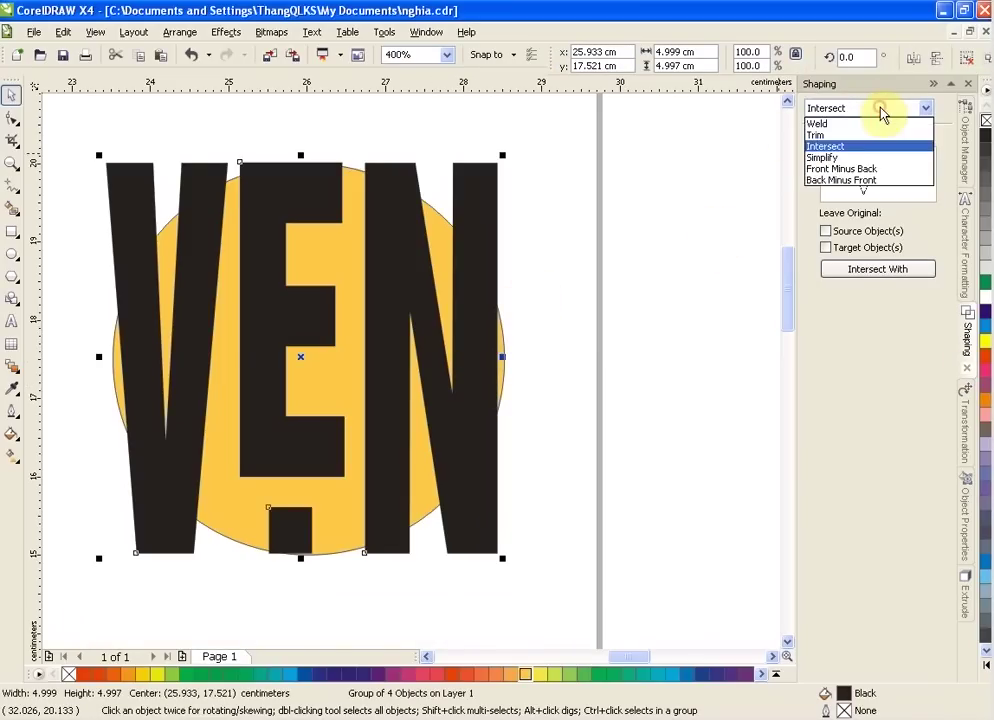
click(881, 108)
click(888, 270)
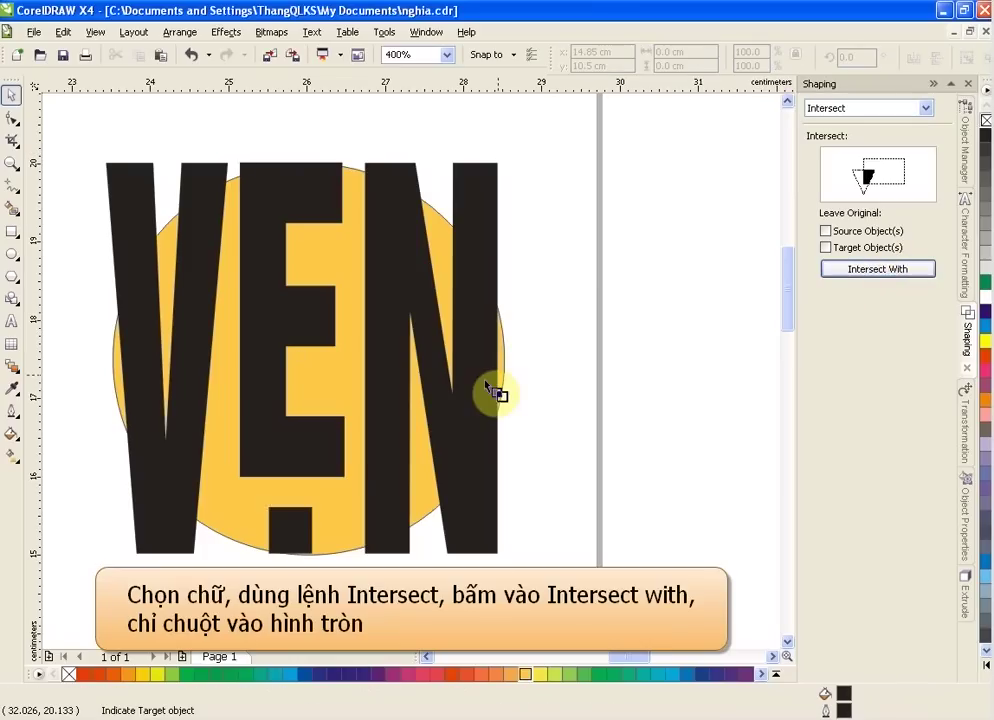
click(436, 234)
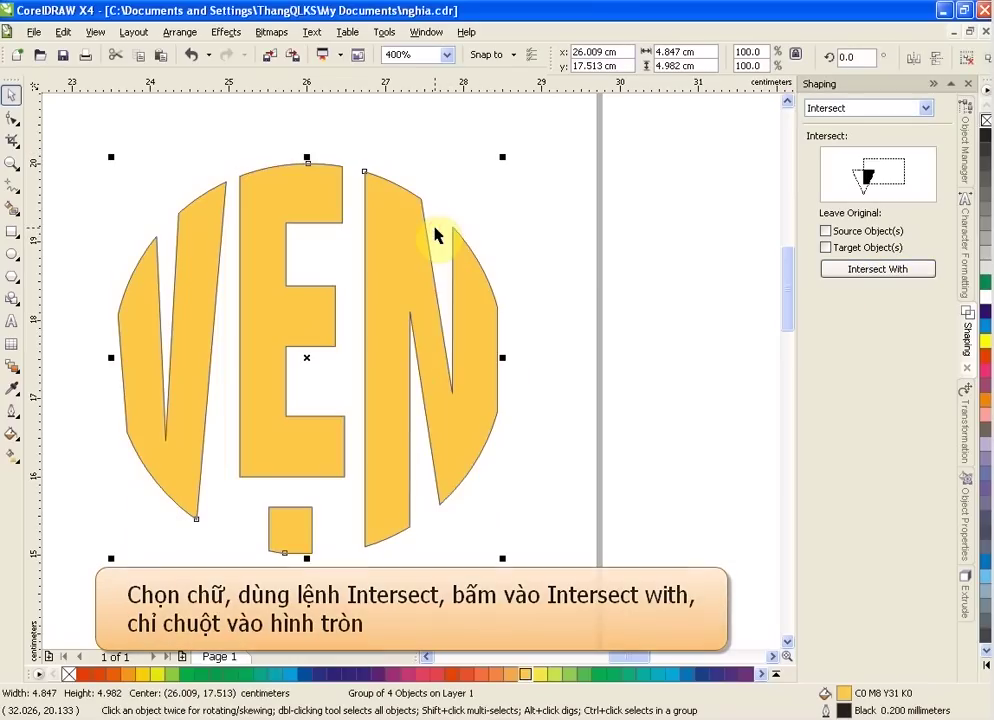
click(539, 371)
Move the circular VẸN lettering across the page, to the right of the blue TRỌNG lettering
scroll(410, 377, down, 1)
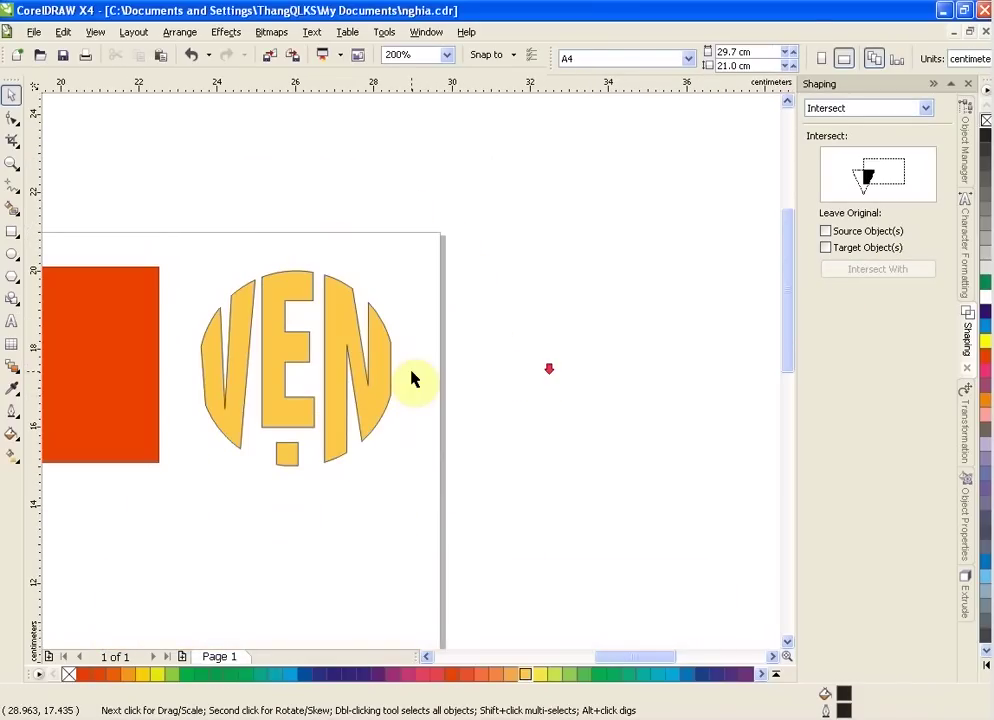
scroll(410, 384, down, 1)
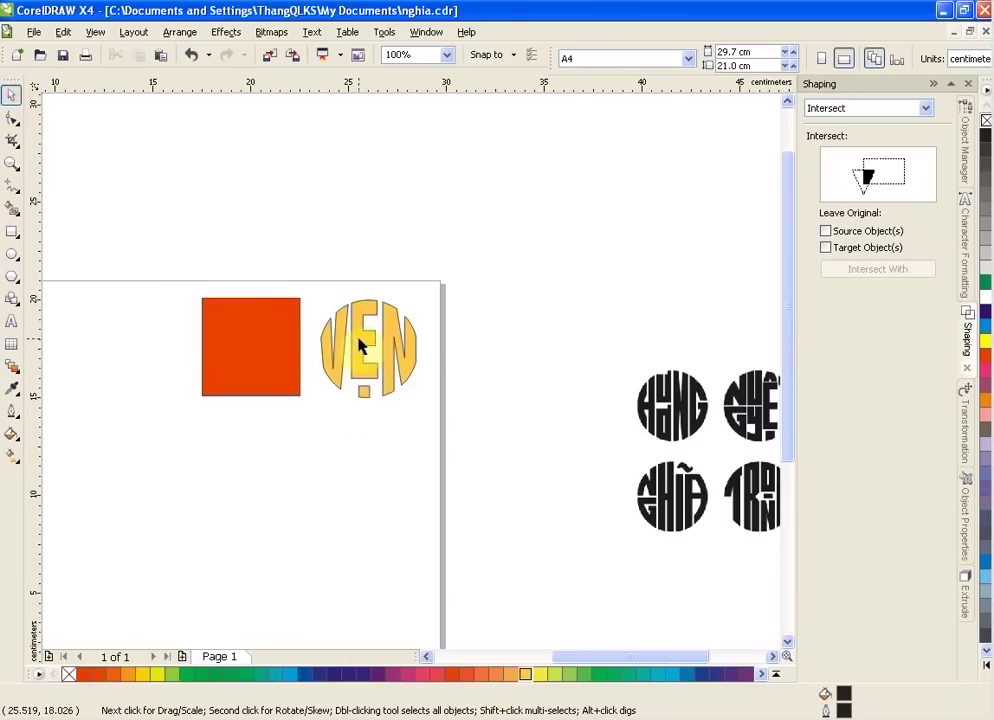
drag(363, 345, 342, 469)
scroll(342, 469, up, 1)
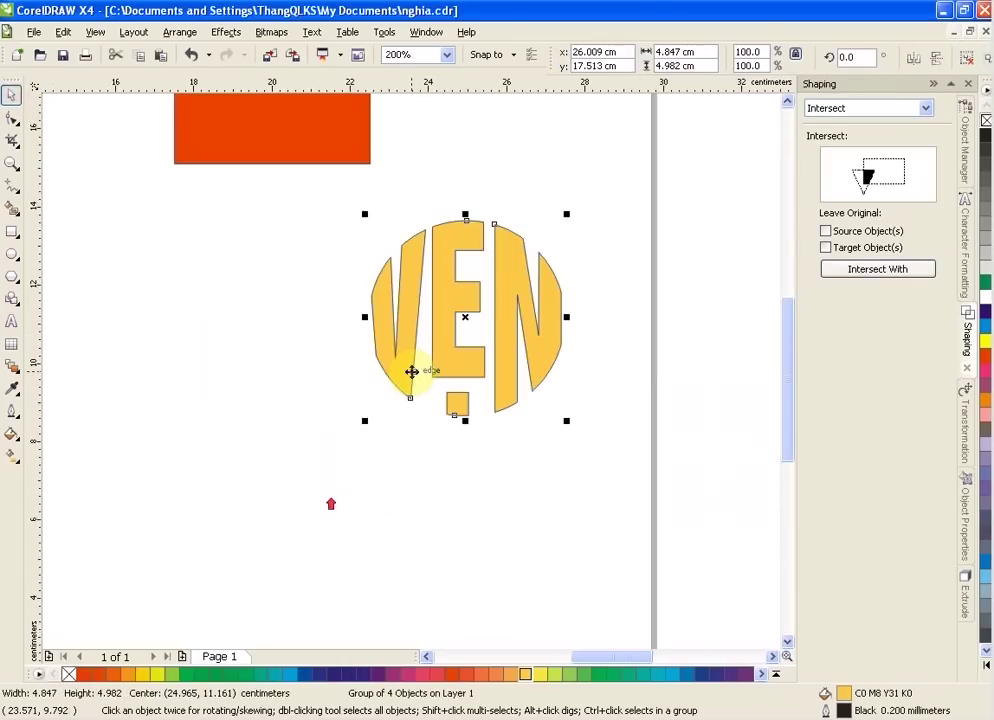
scroll(410, 366, up, 1)
scroll(395, 377, down, 3)
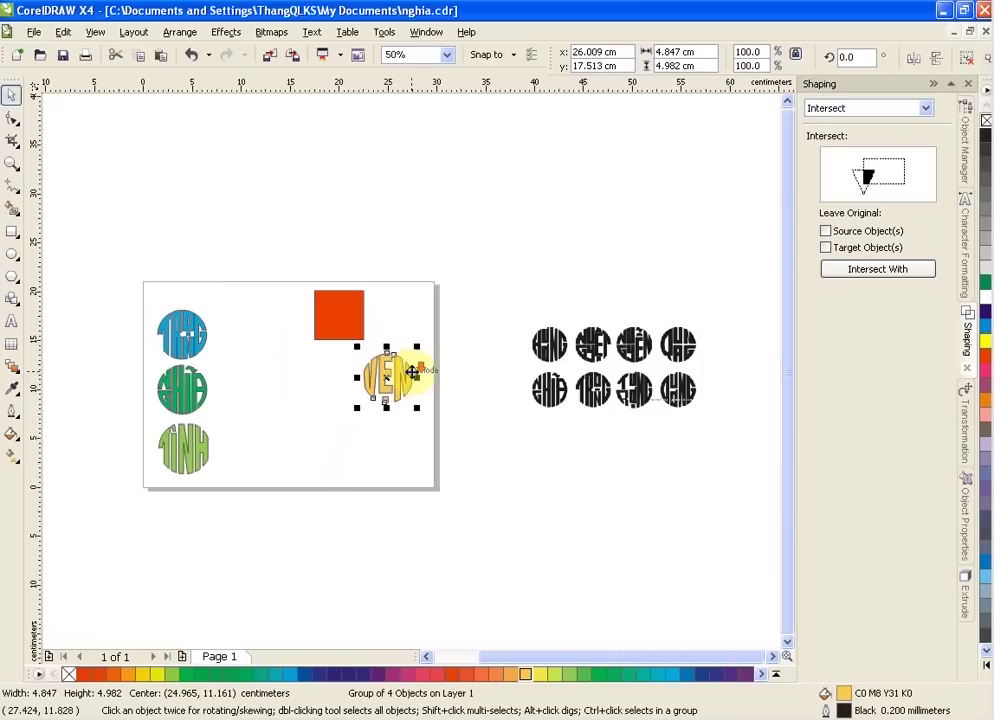
drag(386, 381, 241, 352)
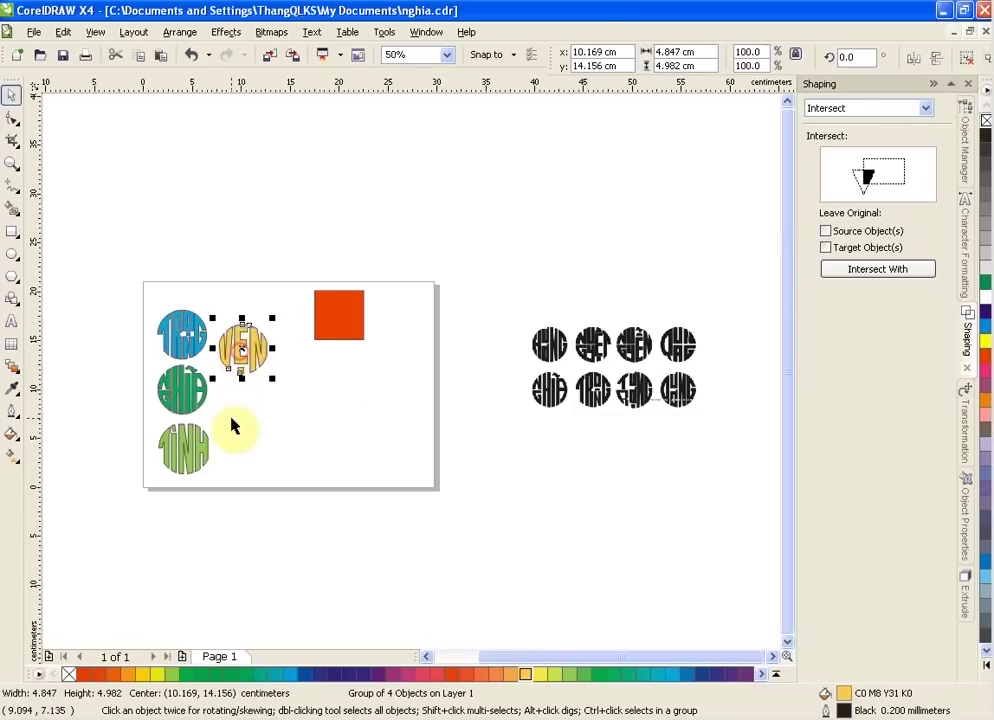
Set the VẸN lettering's width to 5 cm, scaling it proportionally
scroll(231, 422, up, 1)
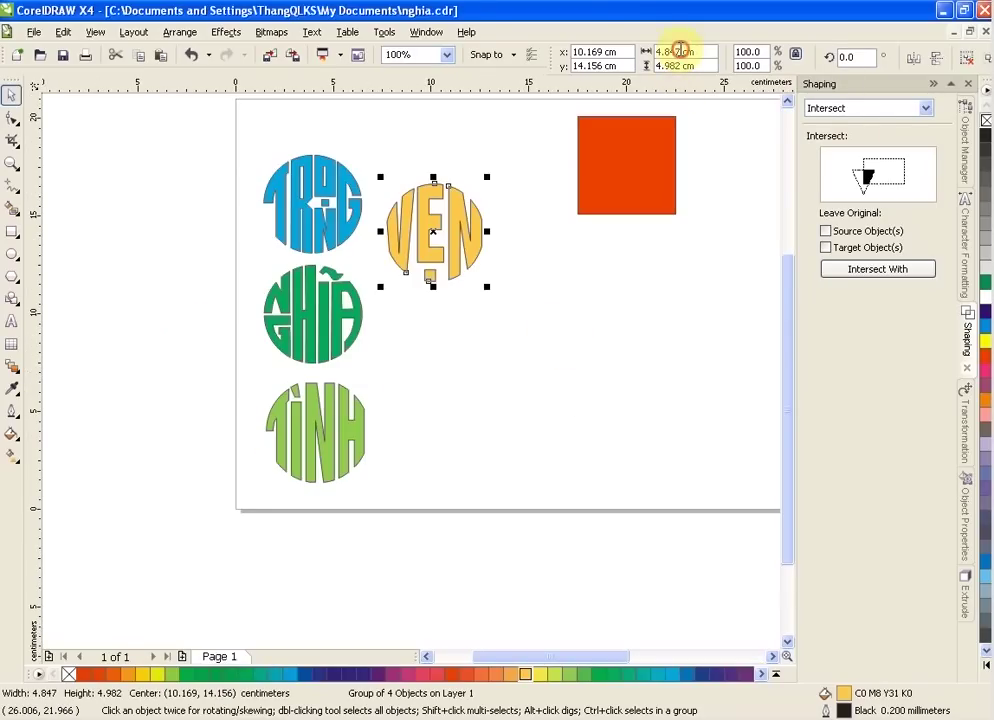
key(Return)
click(584, 317)
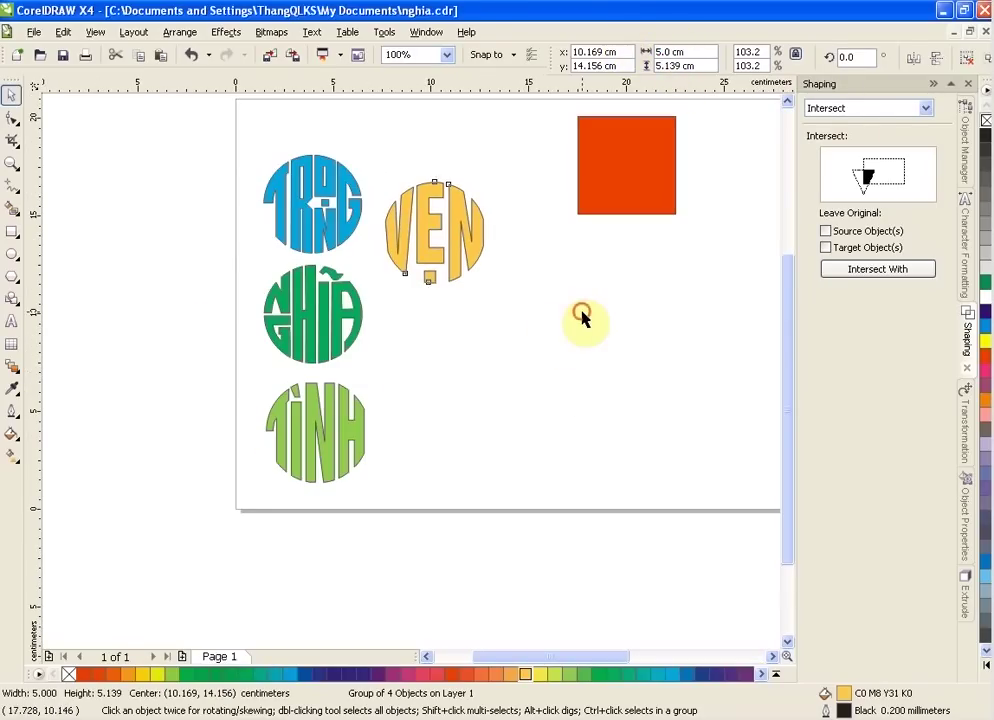
Move the TRỌNG lettering up to the page's upper edge and place the NGHĨA lettering directly beneath it
drag(252, 138, 370, 258)
drag(317, 206, 318, 151)
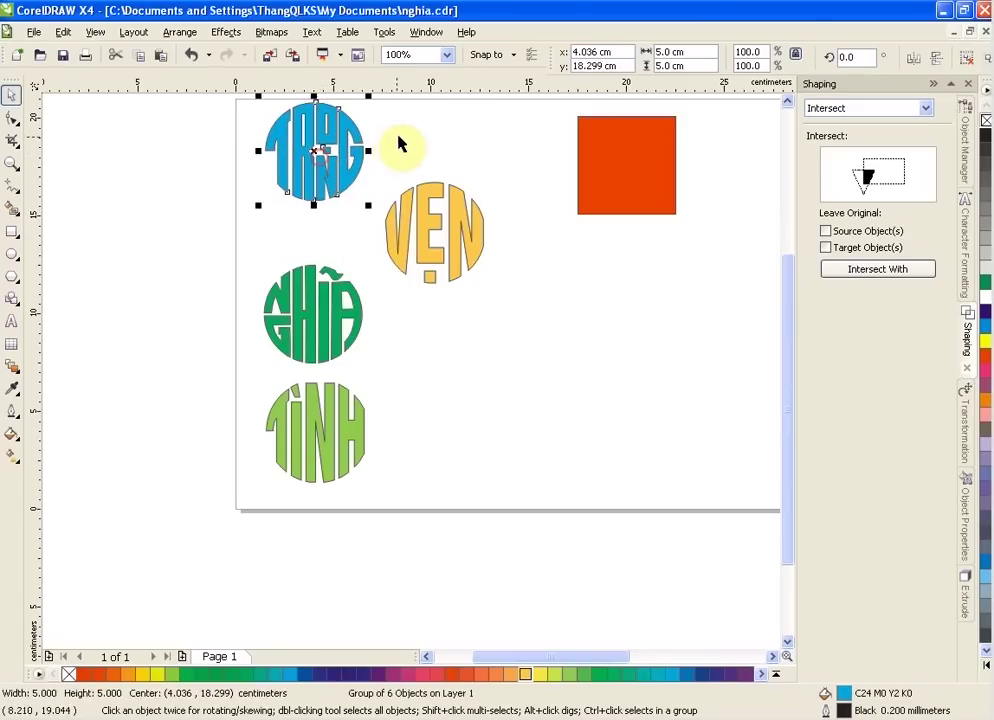
click(398, 145)
drag(322, 322, 322, 268)
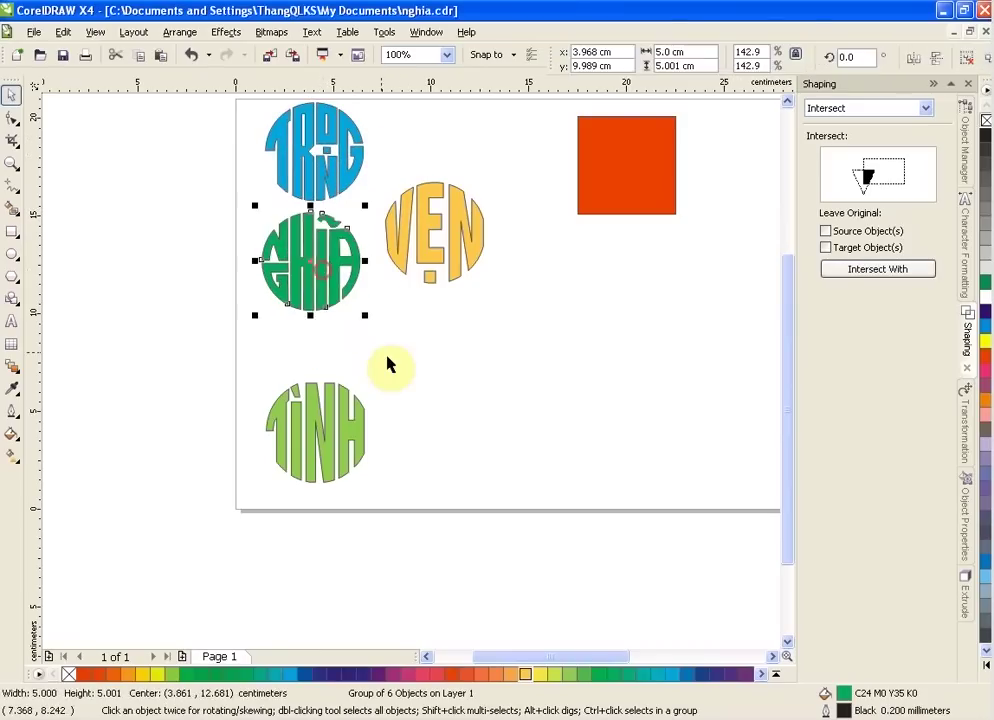
click(387, 358)
Place the VẸN lettering beneath NGHĨA and the TÌNH lettering beneath VẸN to complete the column
drag(322, 436, 537, 440)
drag(429, 229, 311, 369)
mouse_move(512, 447)
mouse_down()
mouse_move(505, 457)
mouse_move(282, 459)
mouse_move(315, 467)
mouse_up()
click(484, 352)
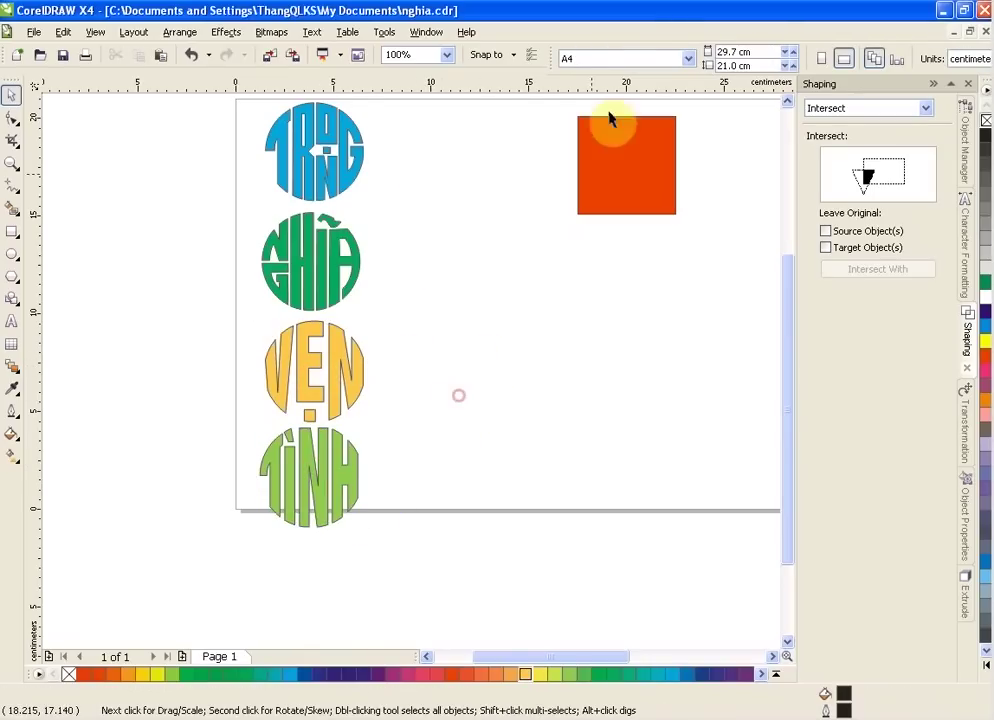
Switch the A4 page to portrait orientation and move the four circular letterings together onto the page near its left edge
click(826, 61)
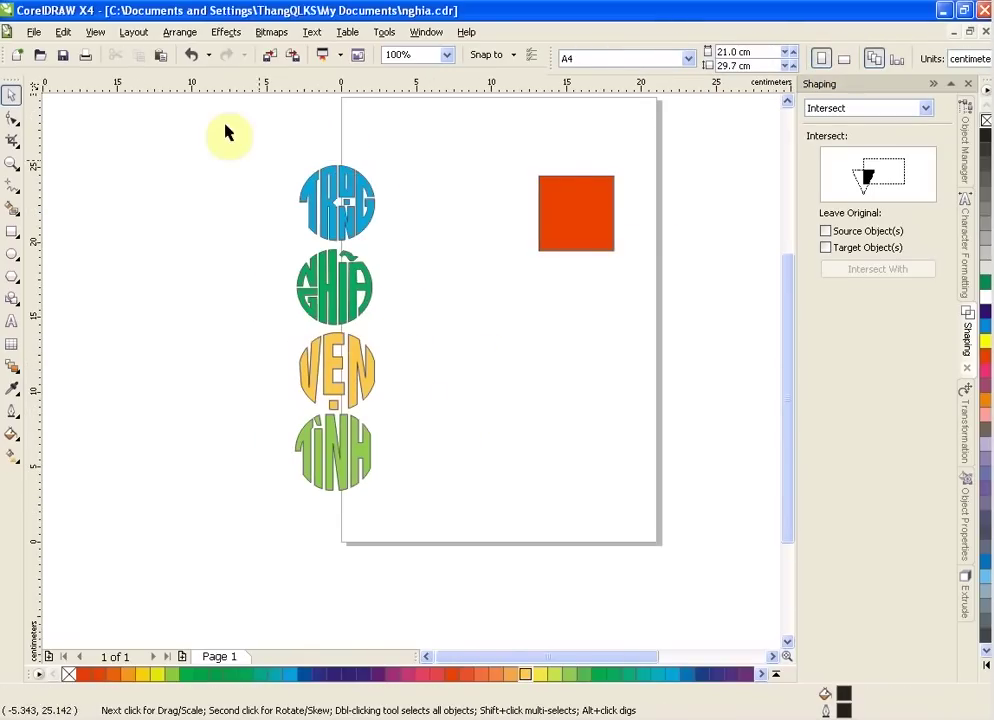
drag(218, 118, 450, 582)
drag(328, 201, 402, 172)
click(529, 309)
Move the TÌNH lettering slightly down to widen its gap beneath VẸN
scroll(513, 357, up, 2)
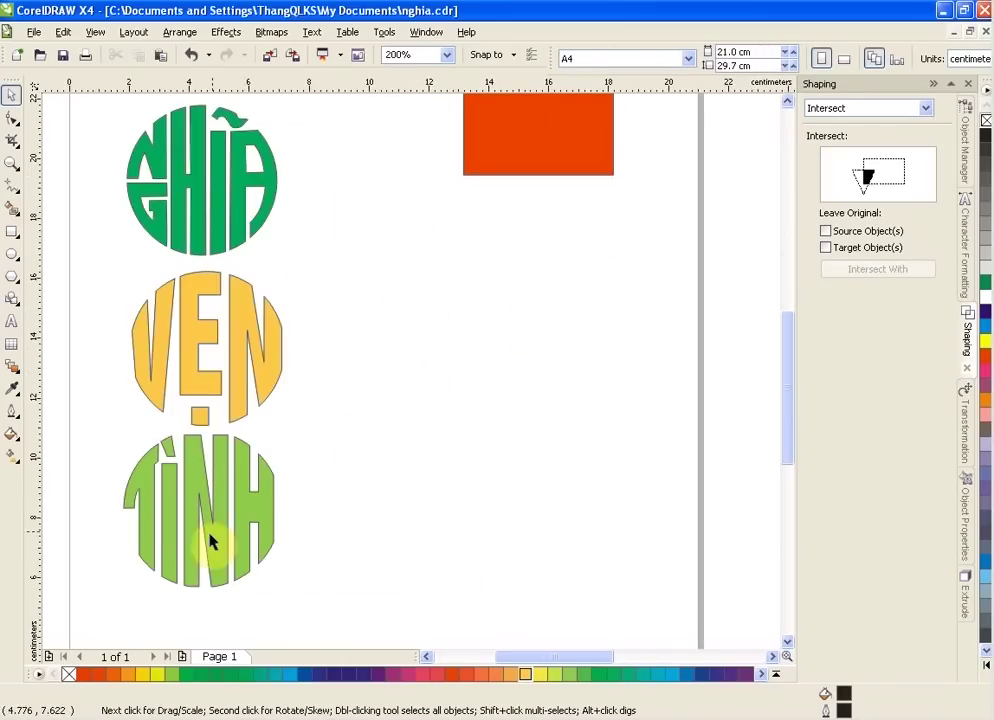
drag(211, 539, 200, 562)
click(335, 510)
scroll(410, 375, down, 2)
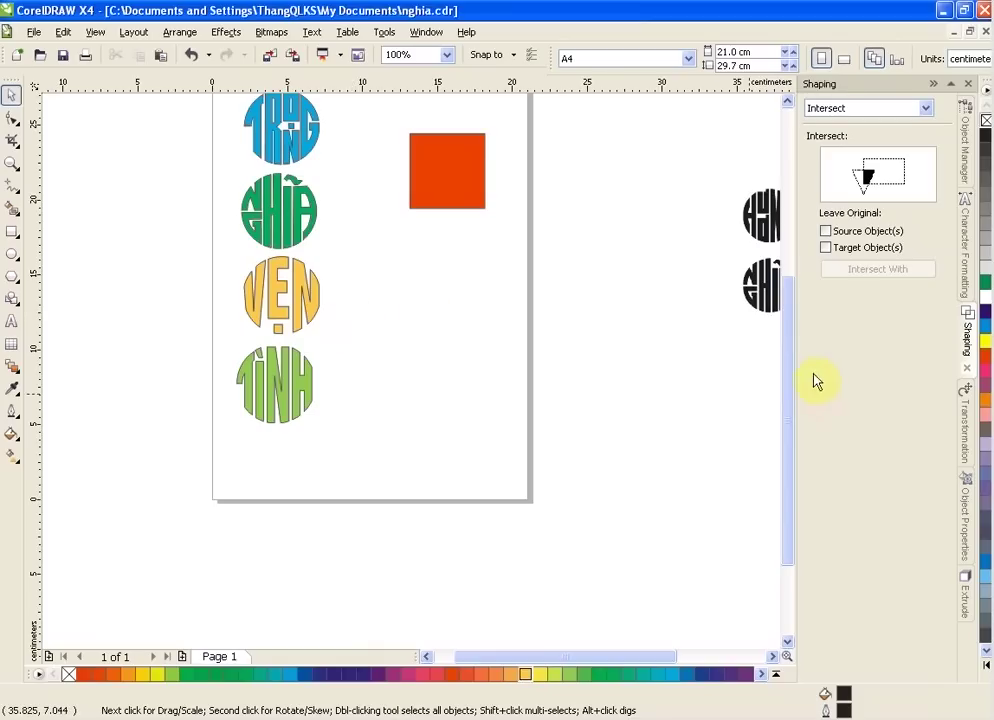
Give all four circular letterings an orange outline with a width of 0.5 mm
drag(783, 392, 789, 372)
drag(150, 124, 377, 510)
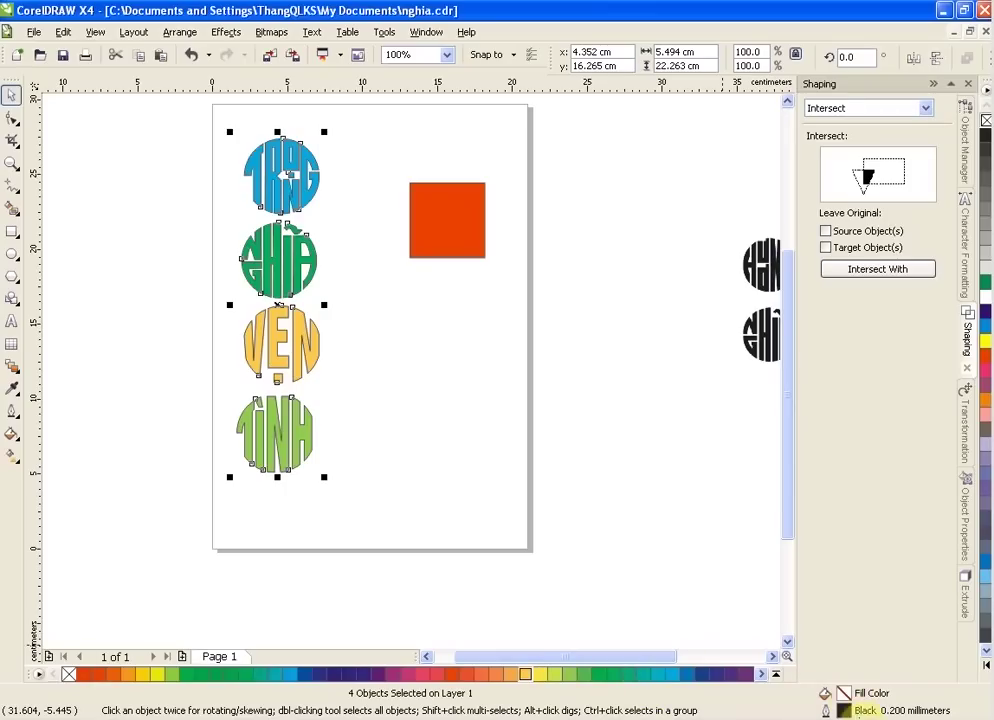
double_click(843, 710)
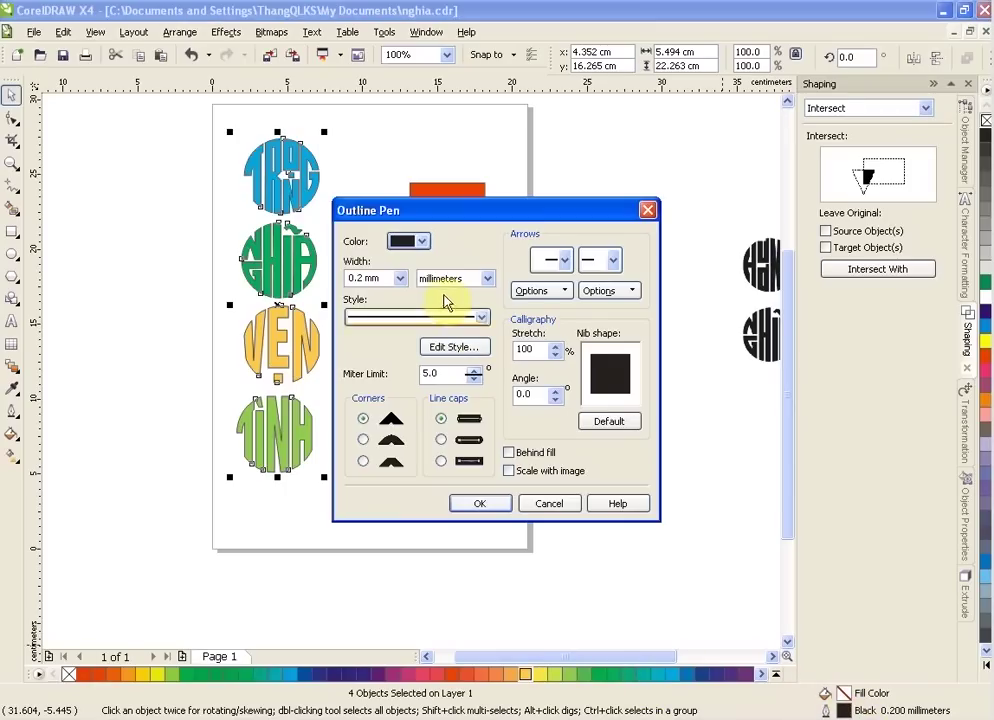
click(410, 243)
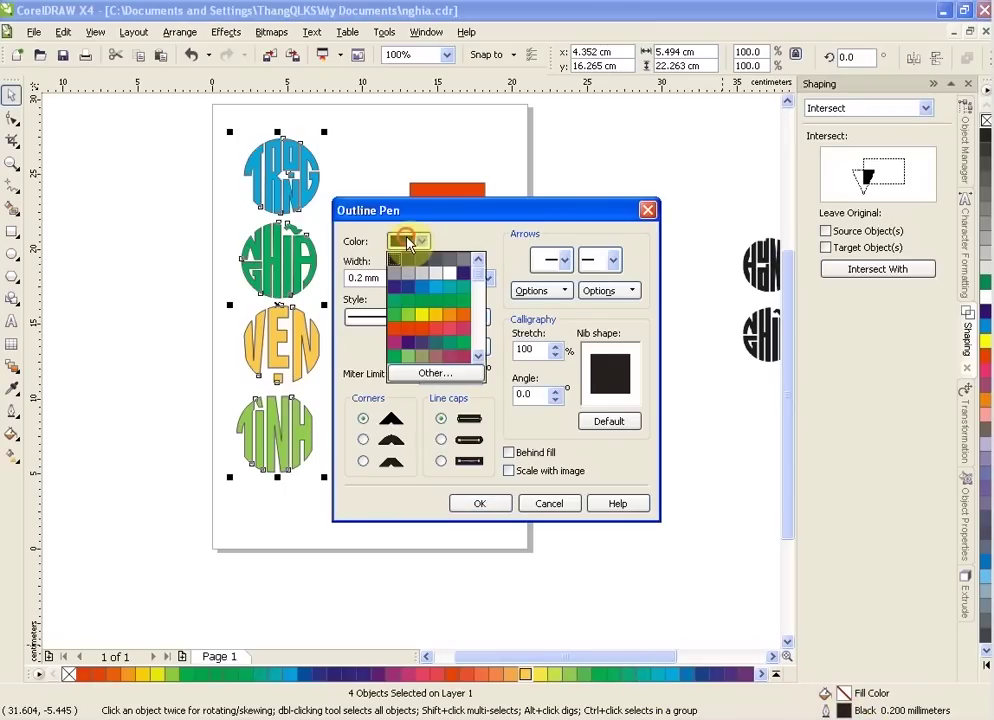
click(447, 318)
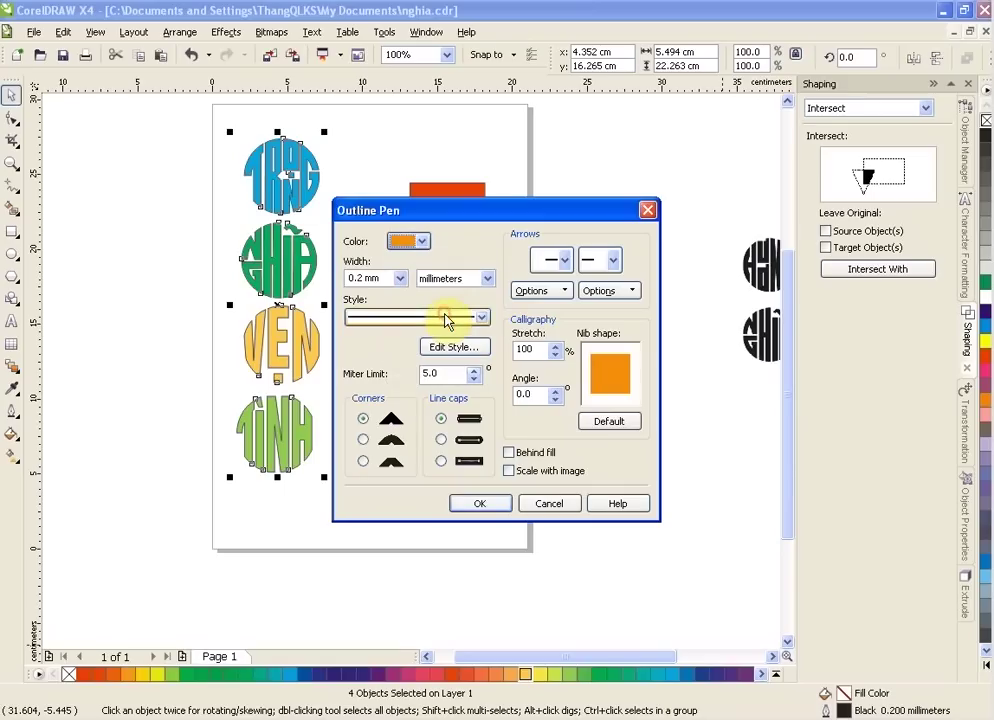
click(400, 279)
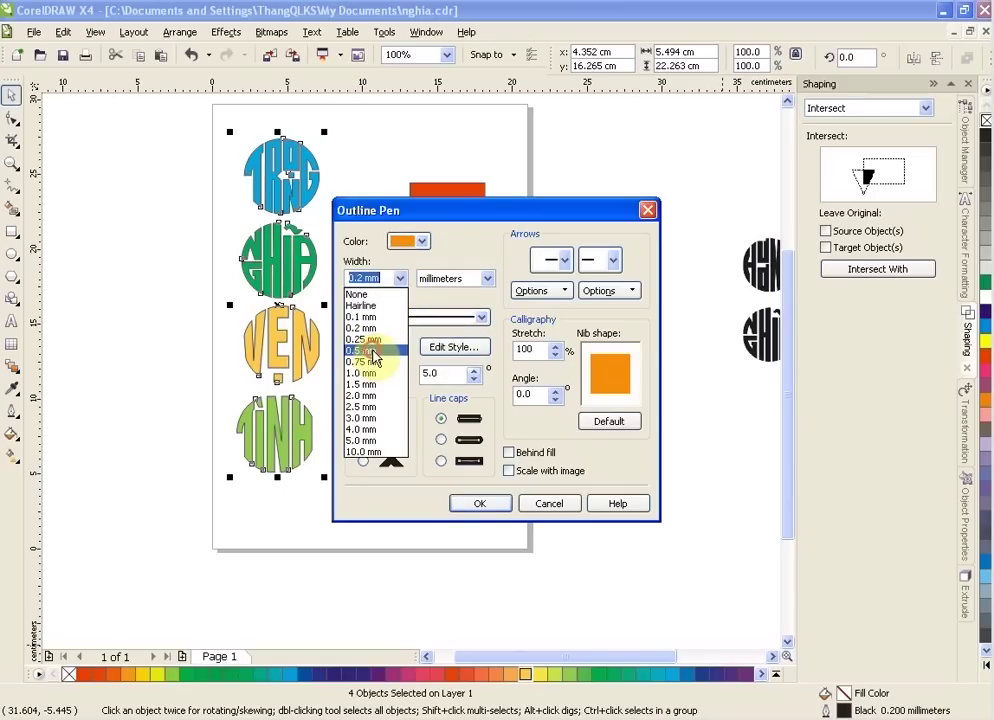
click(373, 352)
click(481, 503)
Examine the orange outlines on the four letterings up close and at full-page view to judge their thickness
scroll(295, 379, up, 3)
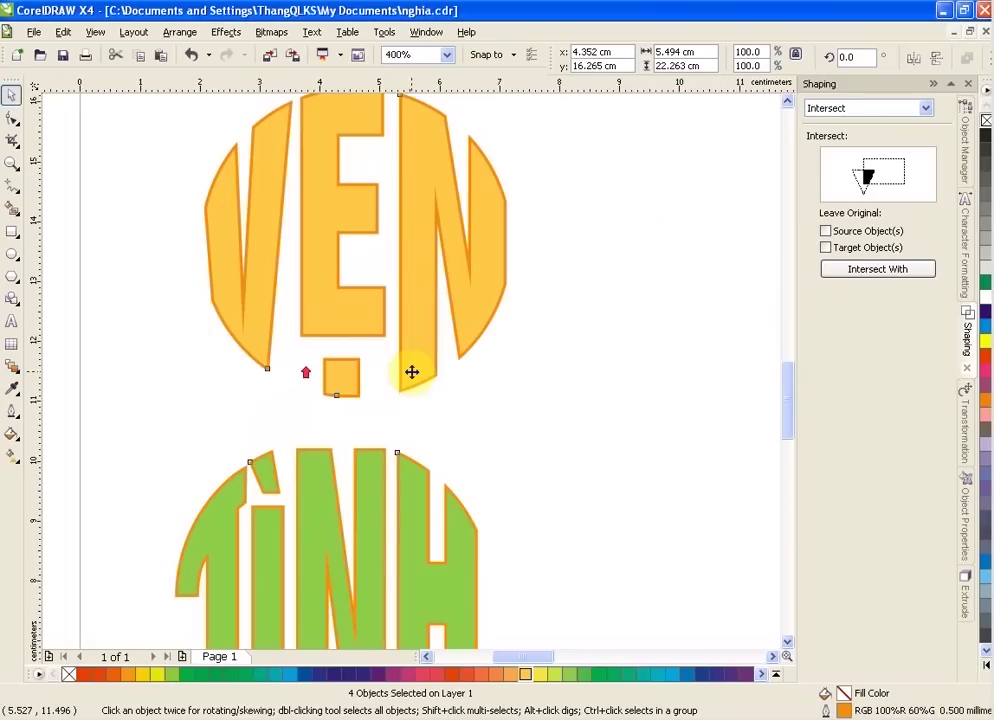
scroll(411, 371, down, 2)
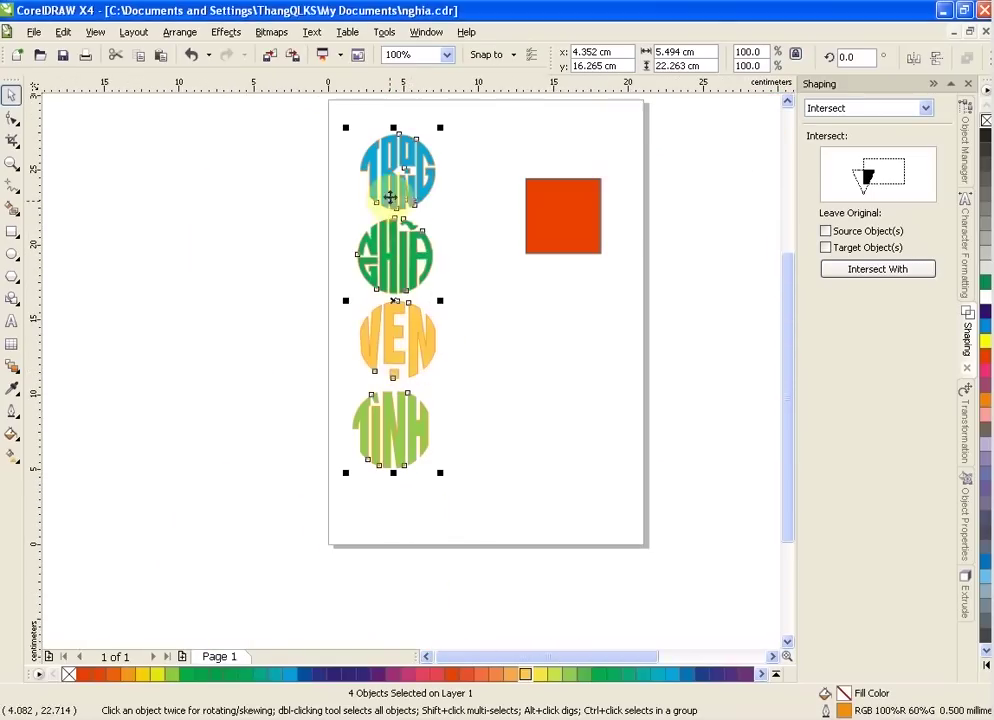
scroll(393, 249, up, 3)
scroll(427, 410, down, 2)
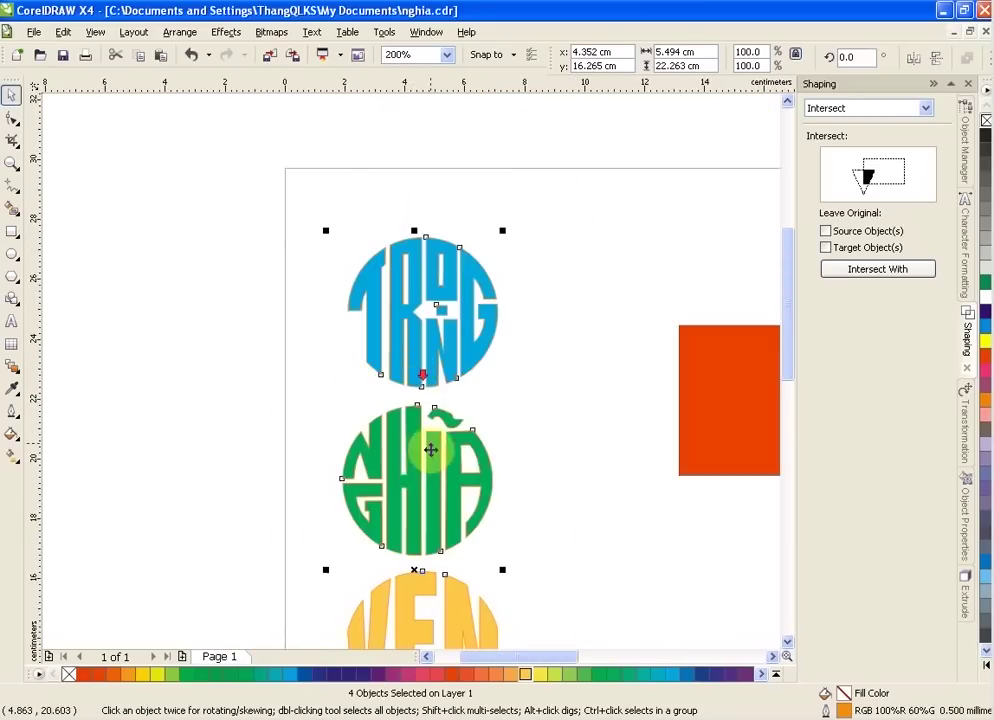
scroll(428, 448, up, 1)
scroll(411, 371, down, 2)
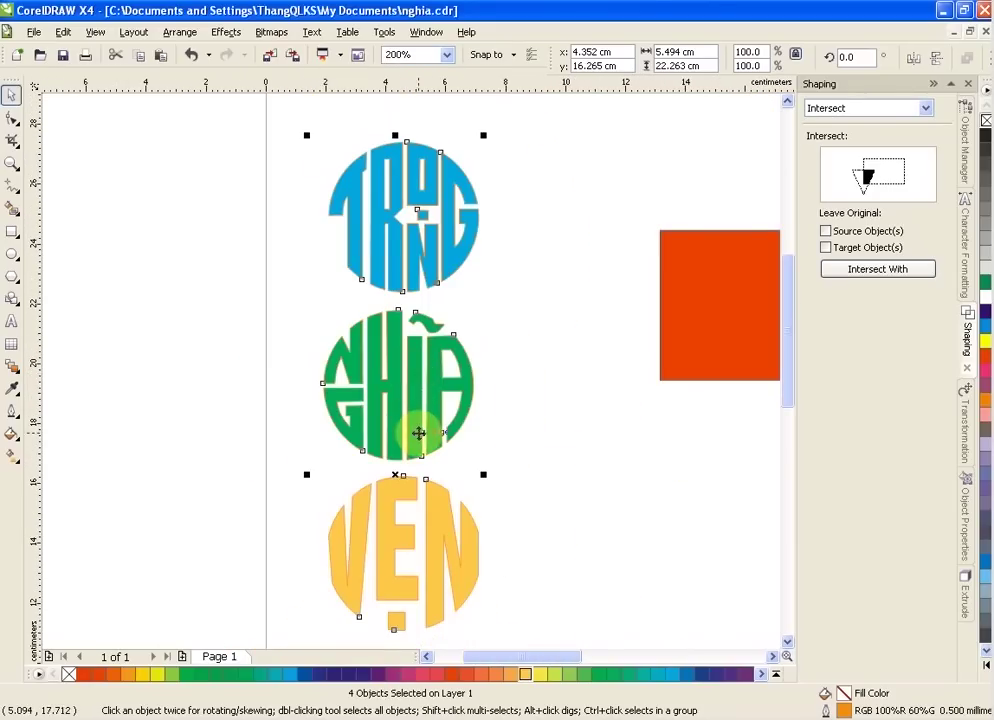
scroll(435, 539, up, 2)
scroll(411, 371, down, 1)
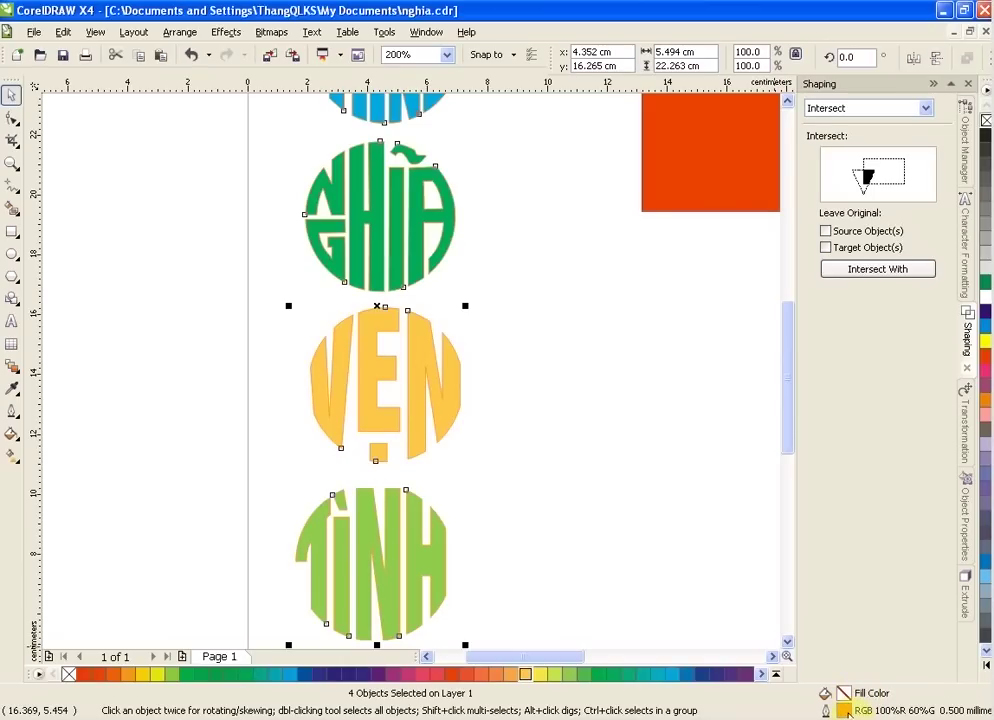
Set the outline width of all four circular letterings to 1.0 mm and check the result
double_click(846, 711)
click(398, 279)
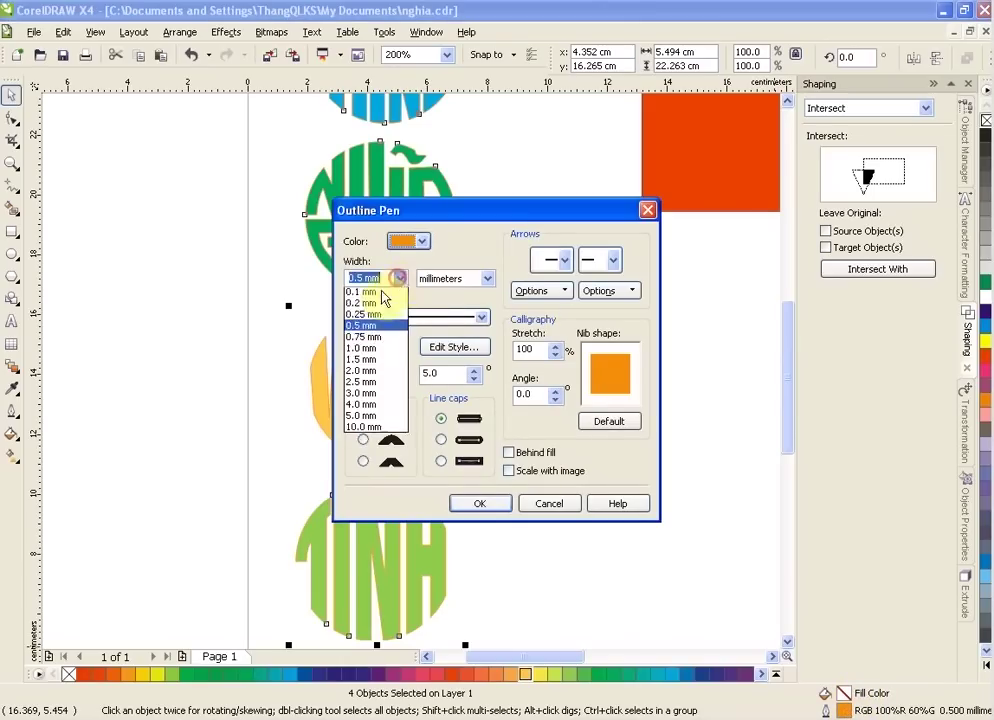
click(369, 372)
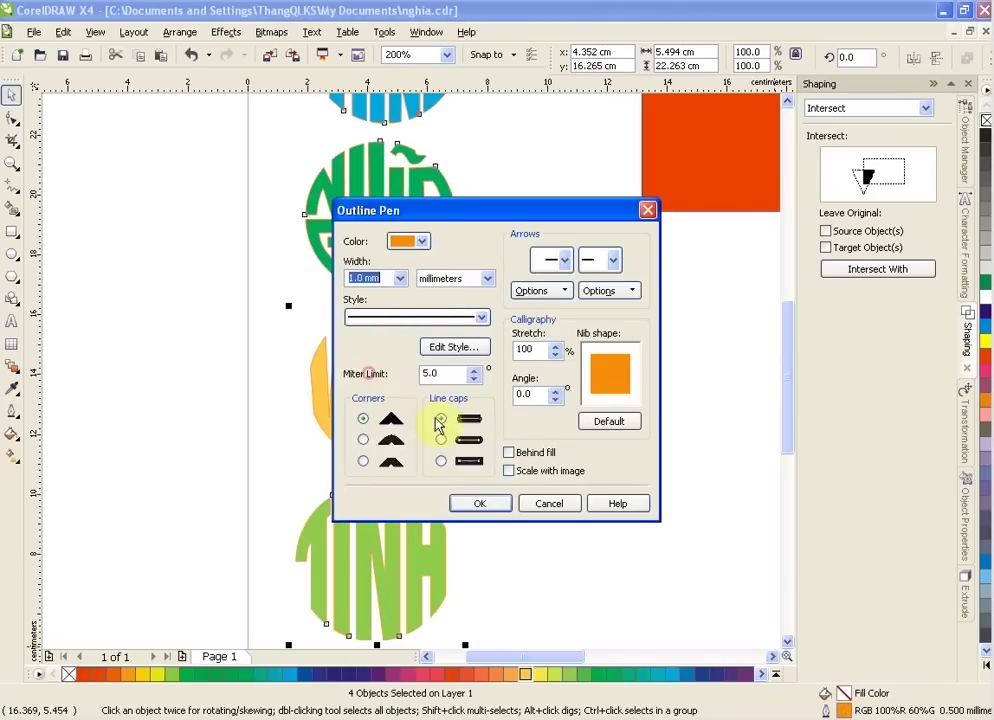
click(480, 504)
click(528, 454)
scroll(520, 368, down, 2)
scroll(350, 472, up, 5)
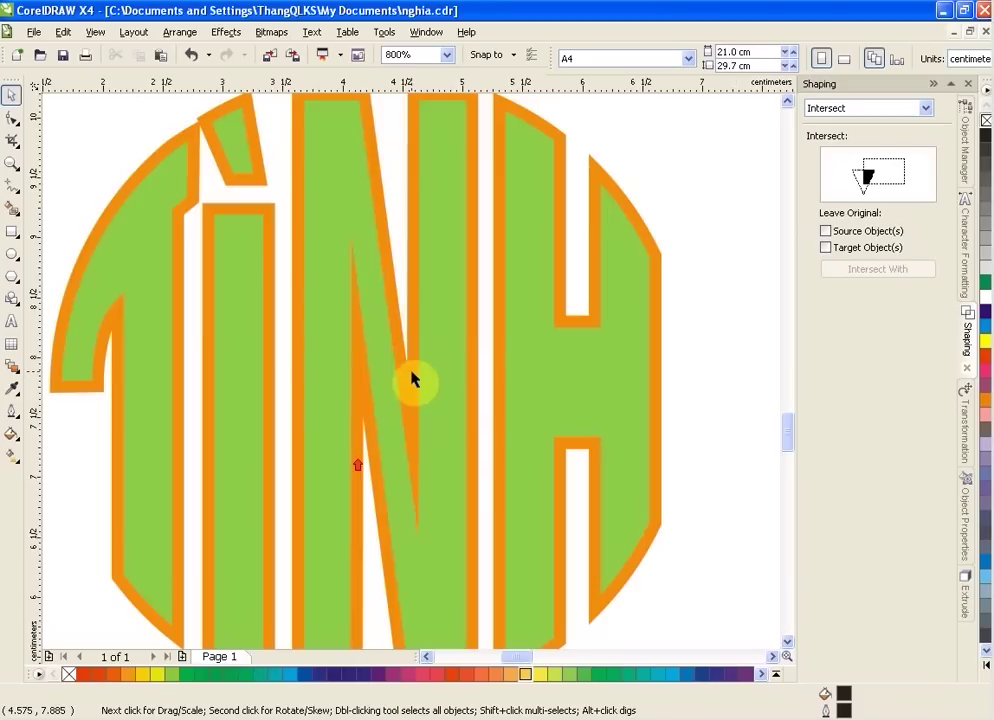
scroll(413, 378, down, 5)
scroll(413, 378, up, 2)
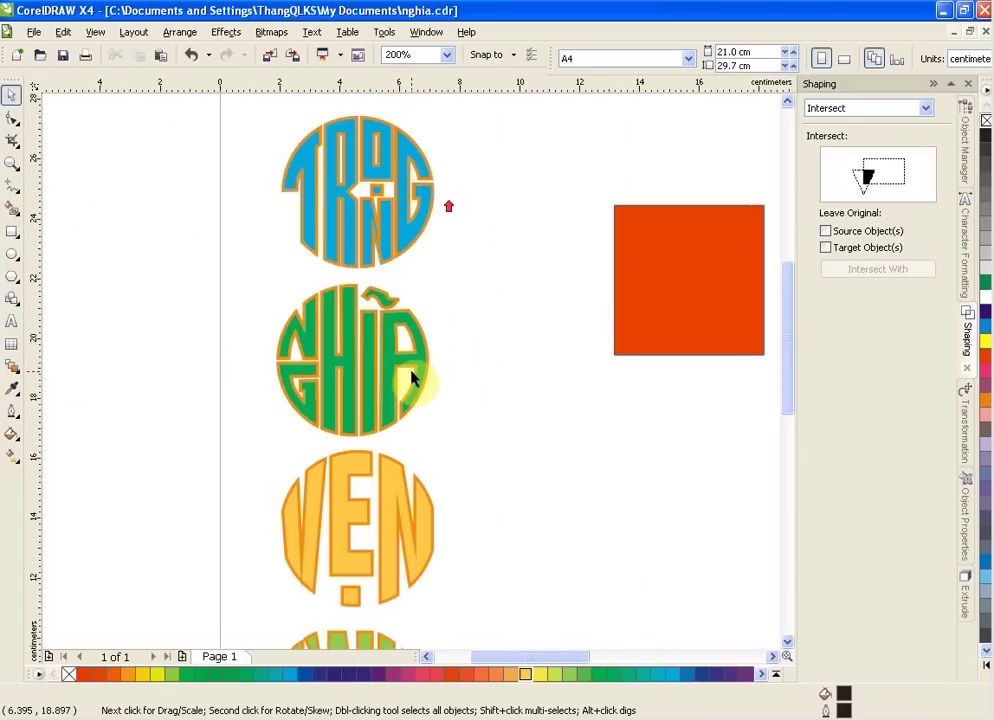
scroll(413, 378, down, 1)
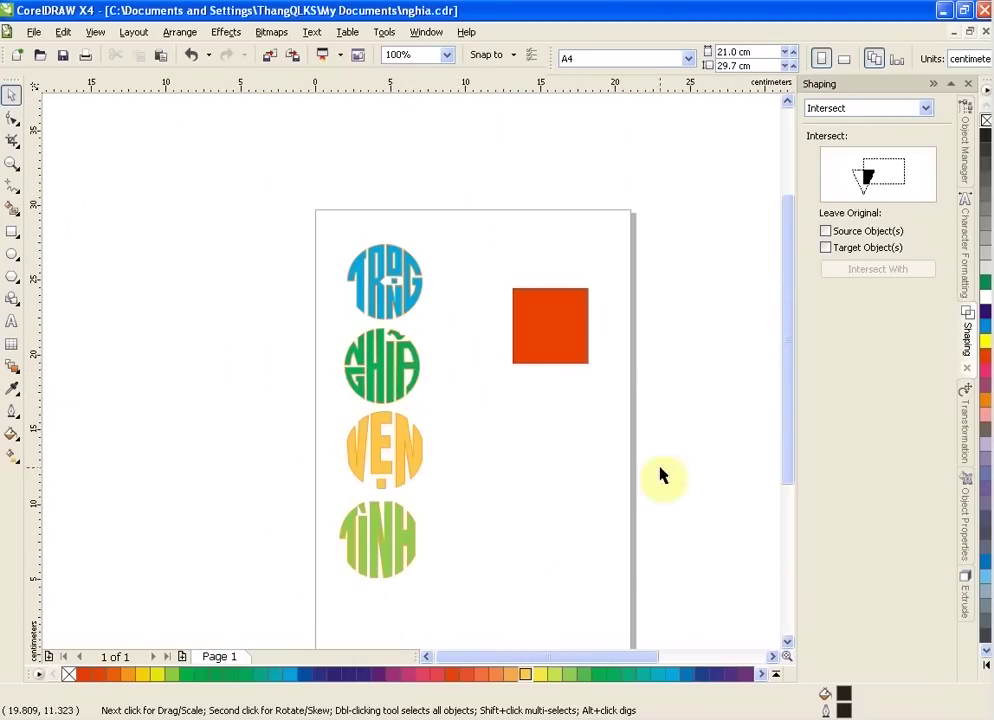
drag(794, 428, 792, 450)
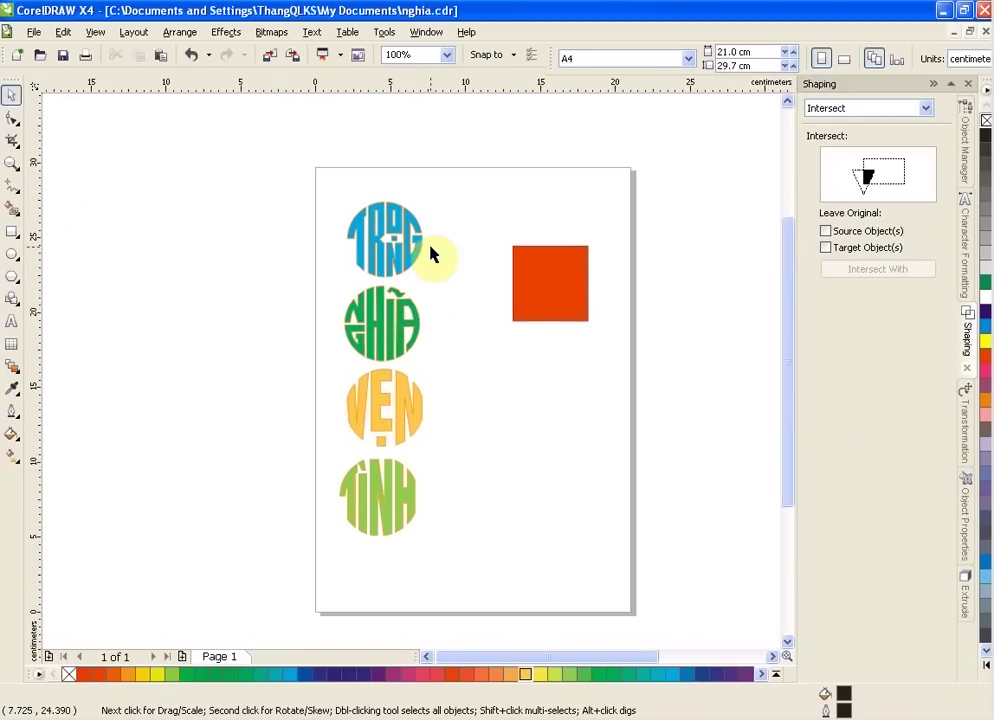